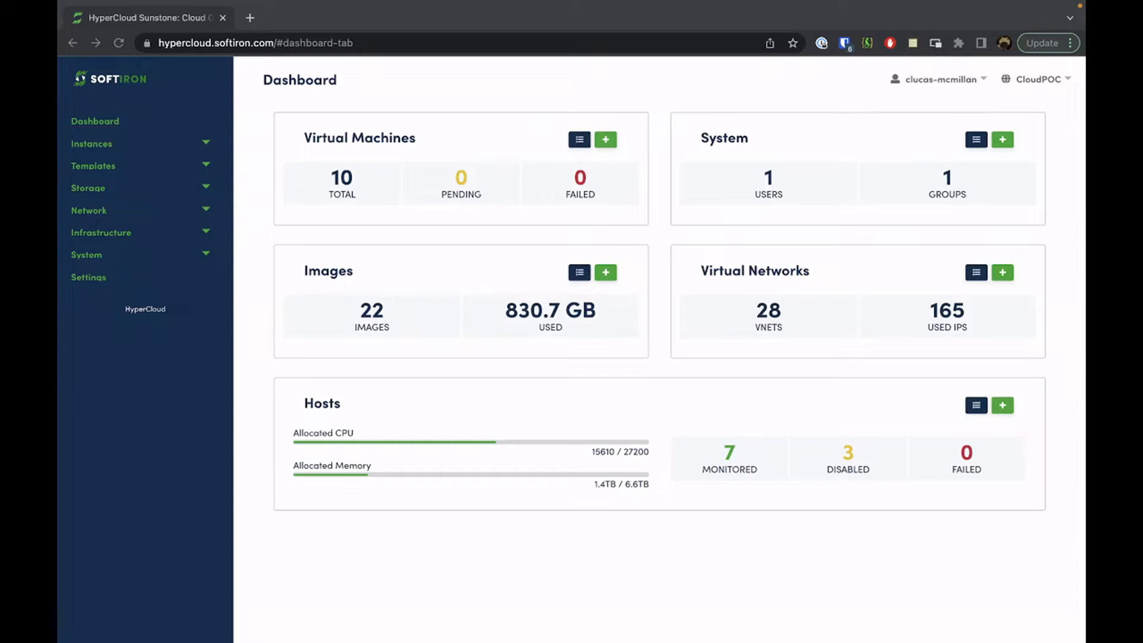
Expand the Storage section of the sidebar to reveal Datastores, Images, Files, MarketPlaces and Apps
{"action": "left_click", "coordinate": [708, 565]}
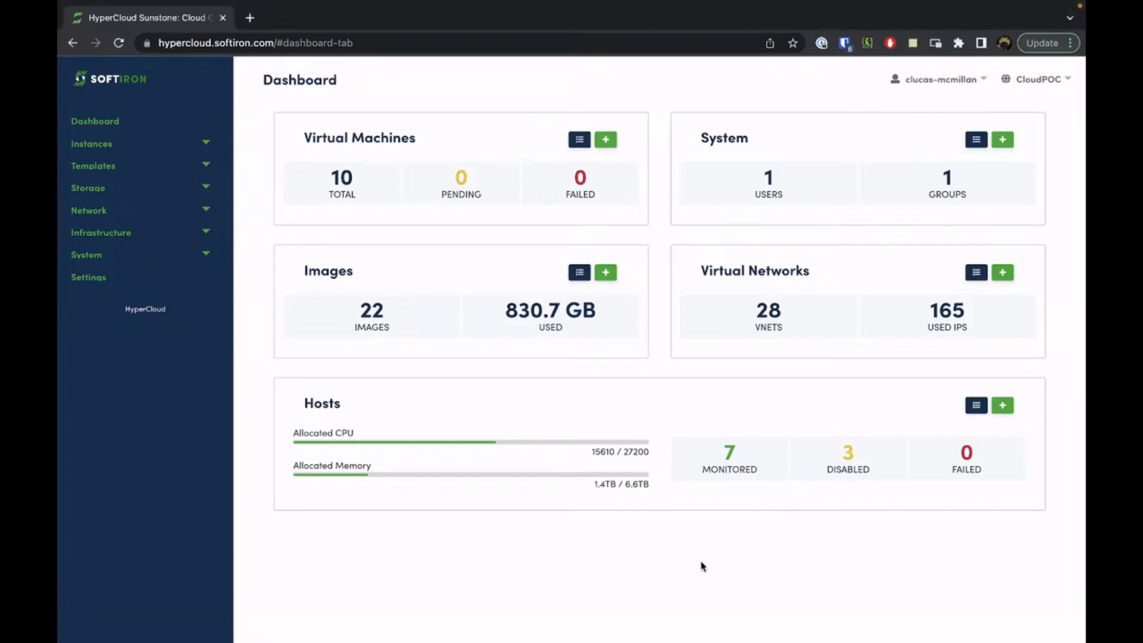
{"action": "left_click", "coordinate": [98, 190]}
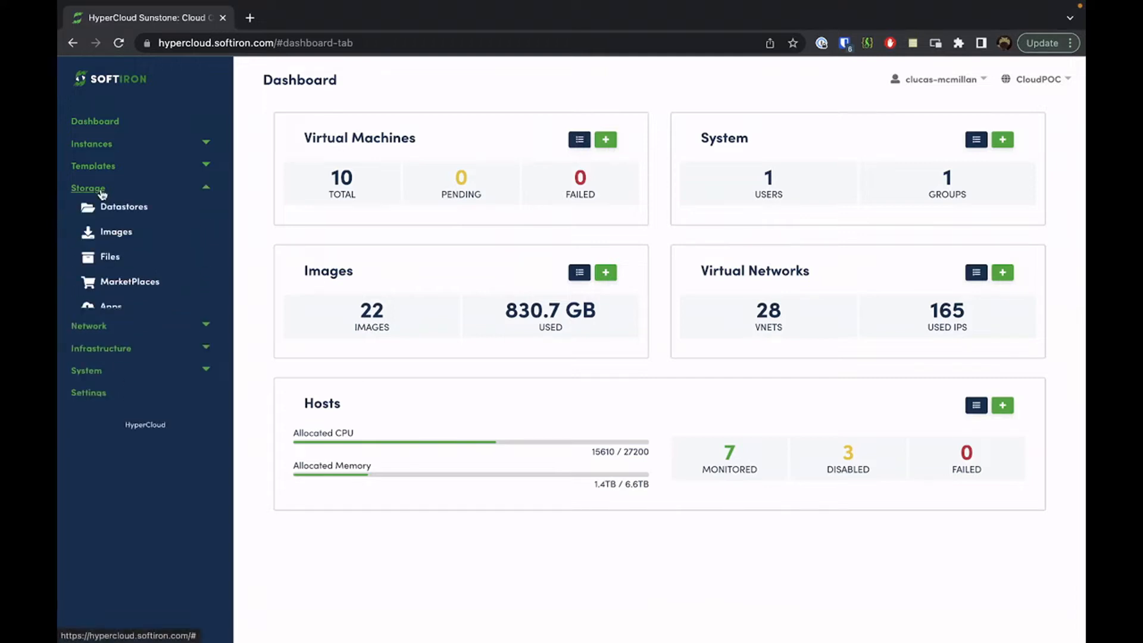
Open the OpenNebula Public marketplace (ID 106) and scroll through its Apps list
{"action": "left_click", "coordinate": [119, 281]}
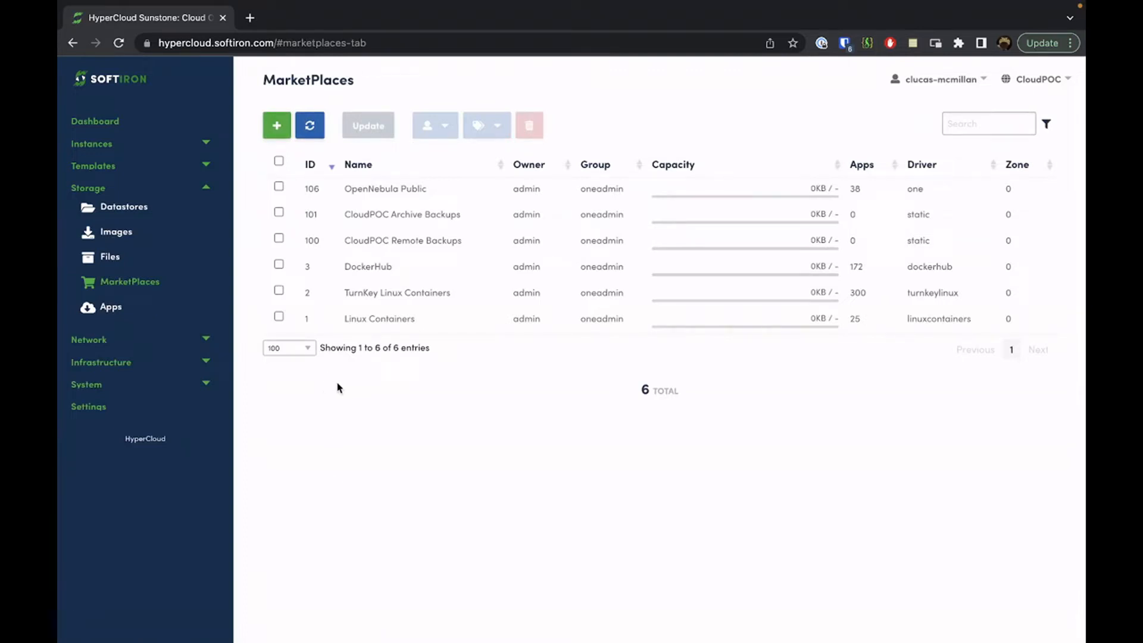
{"action": "left_click", "coordinate": [384, 191]}
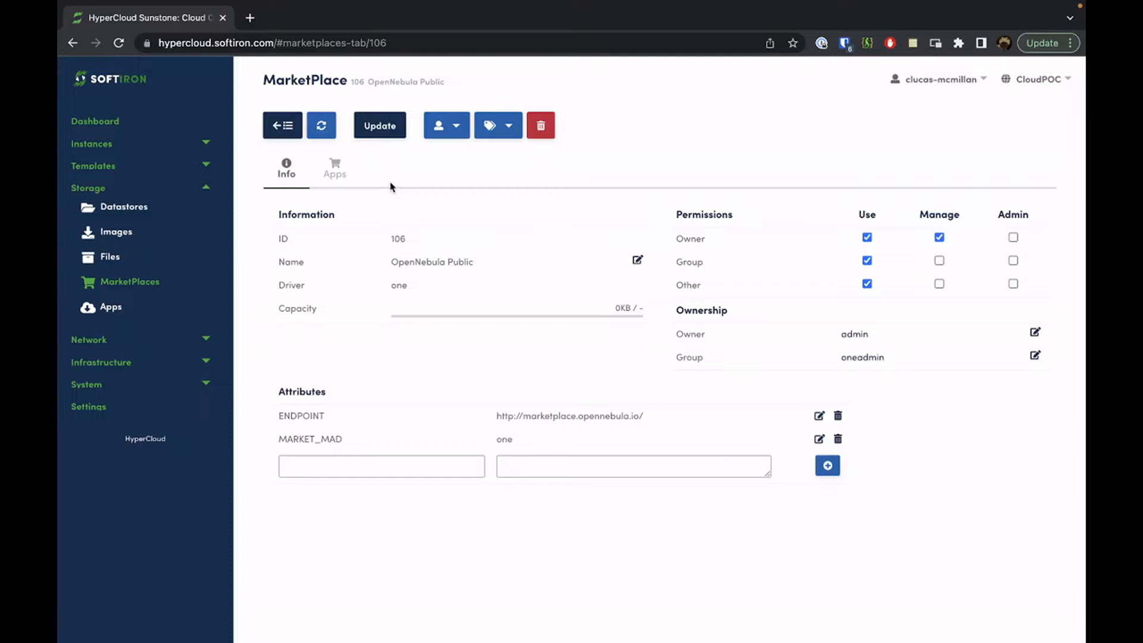
{"action": "left_click", "coordinate": [324, 175]}
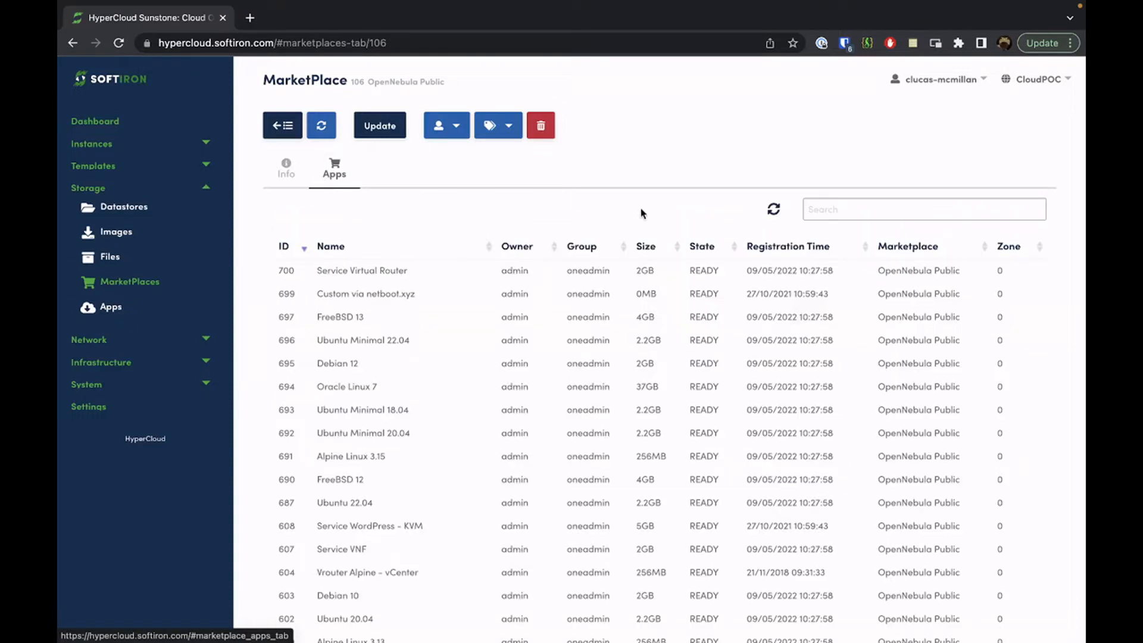
{"action": "scroll", "coordinate": [626, 220], "scroll_direction": "down", "scroll_amount": 2}
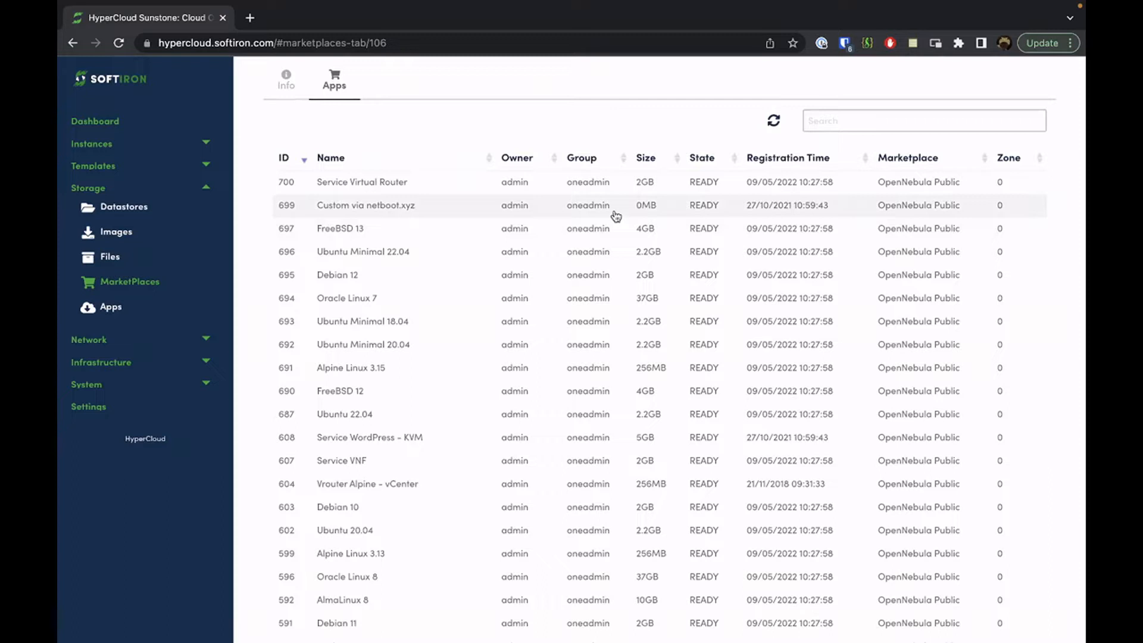
{"action": "scroll", "coordinate": [613, 217], "scroll_direction": "down", "scroll_amount": 1}
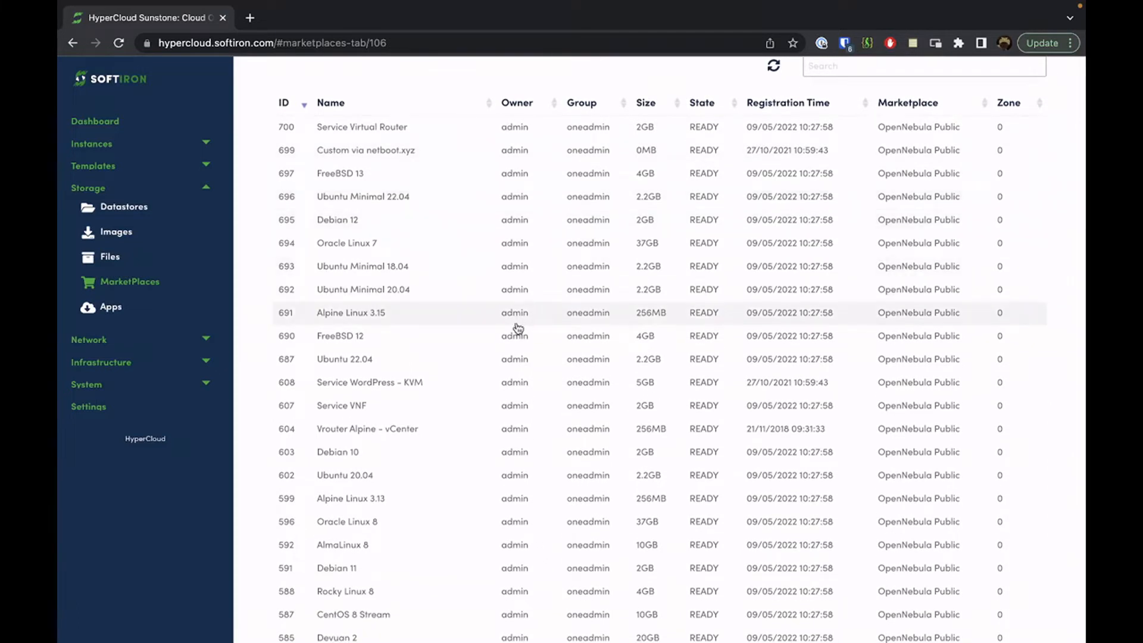
Open the Service WordPress - KVM app and start importing it into a datastore
{"action": "left_click", "coordinate": [465, 385]}
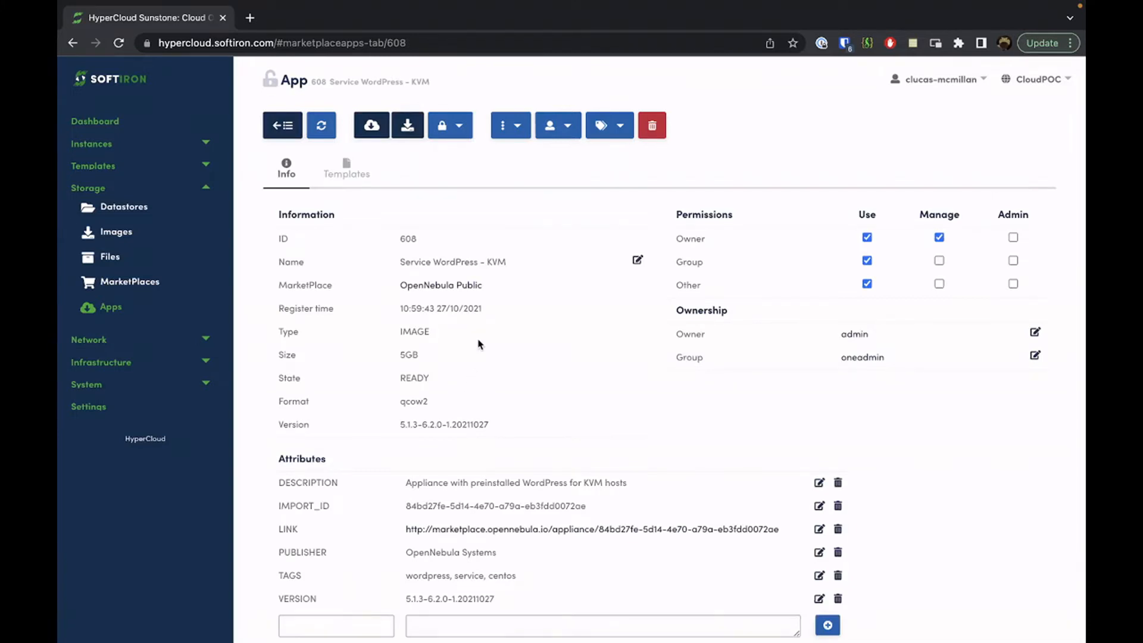
{"action": "left_click", "coordinate": [372, 125]}
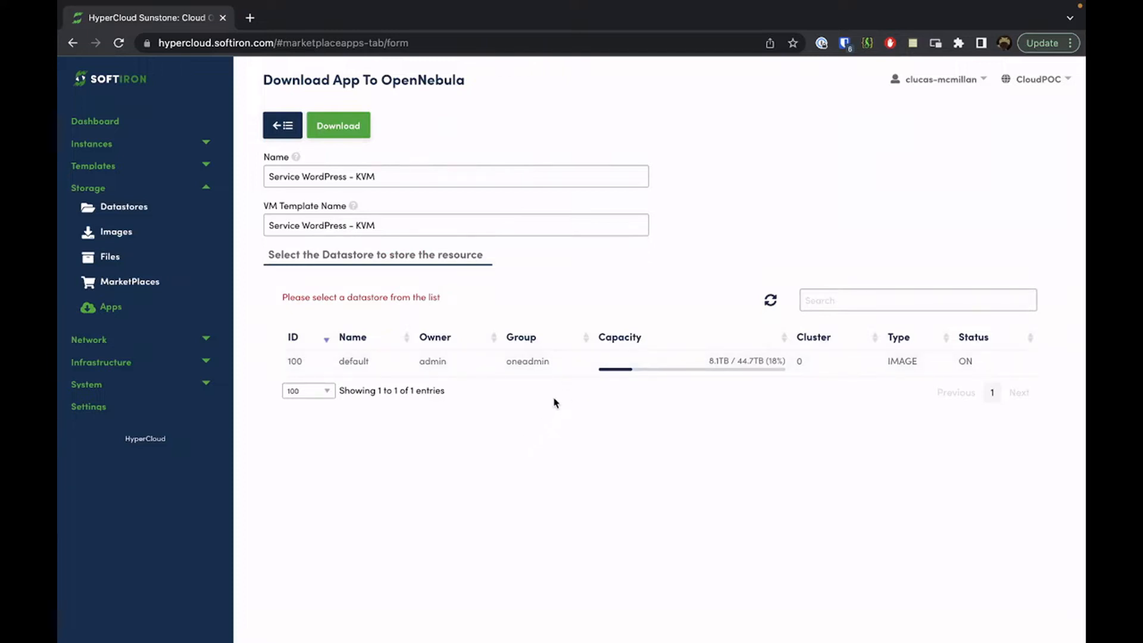
Download Service WordPress - KVM to the default datastore, creating image 170 and template 114
{"action": "left_click", "coordinate": [563, 369]}
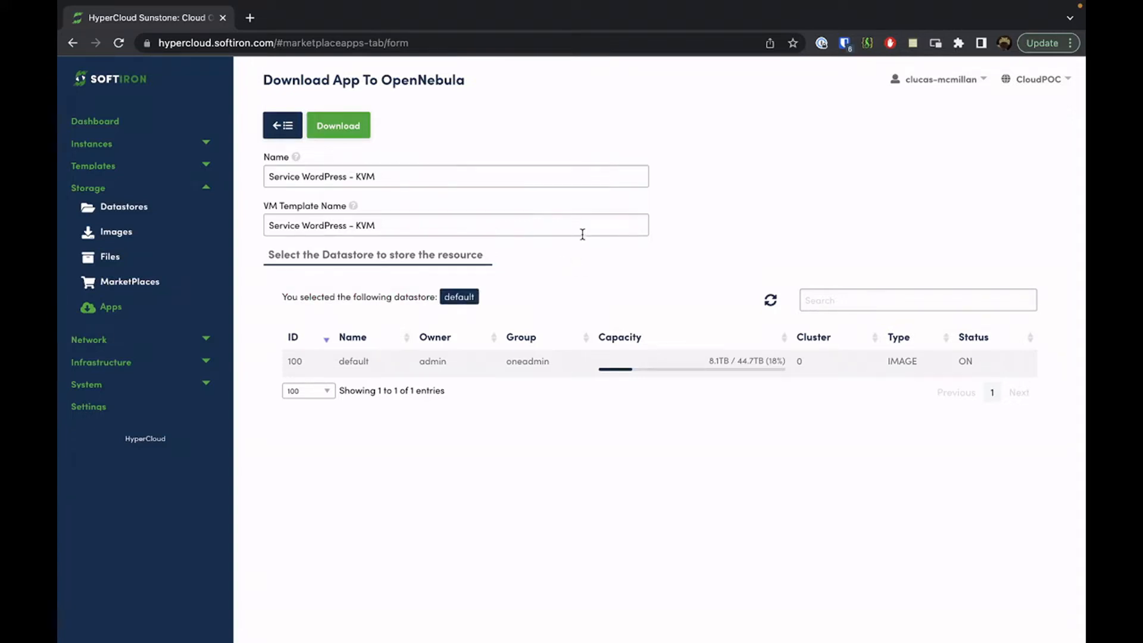
{"action": "left_click_drag", "start_coordinate": [377, 228], "coordinate": [262, 230]}
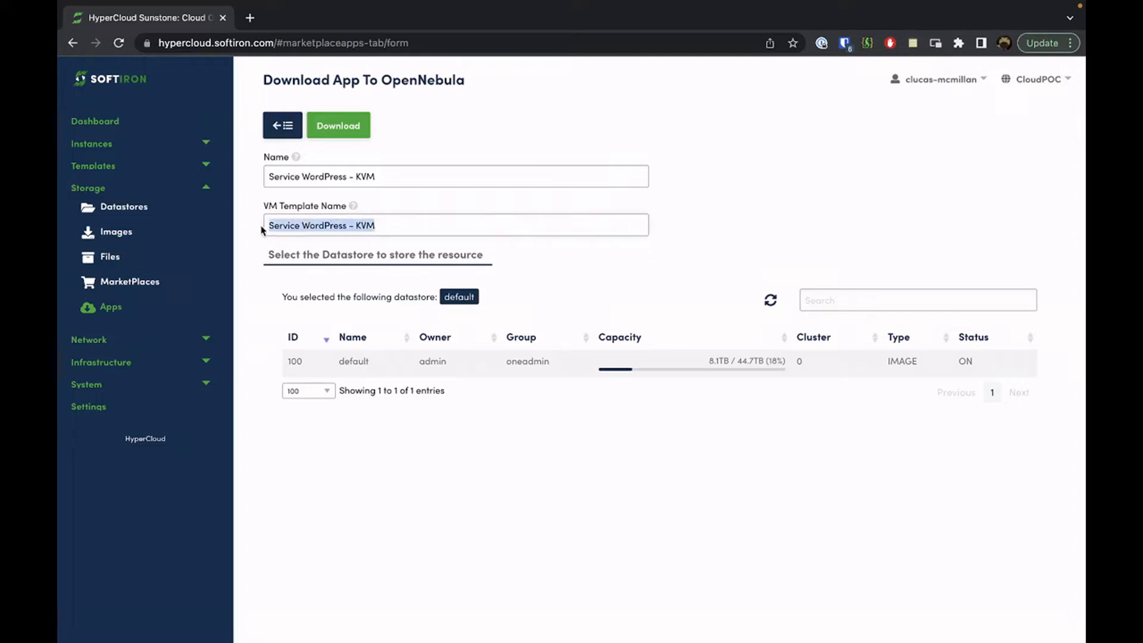
{"action": "left_click_drag", "start_coordinate": [381, 178], "coordinate": [239, 179]}
{"action": "left_click", "coordinate": [465, 167]}
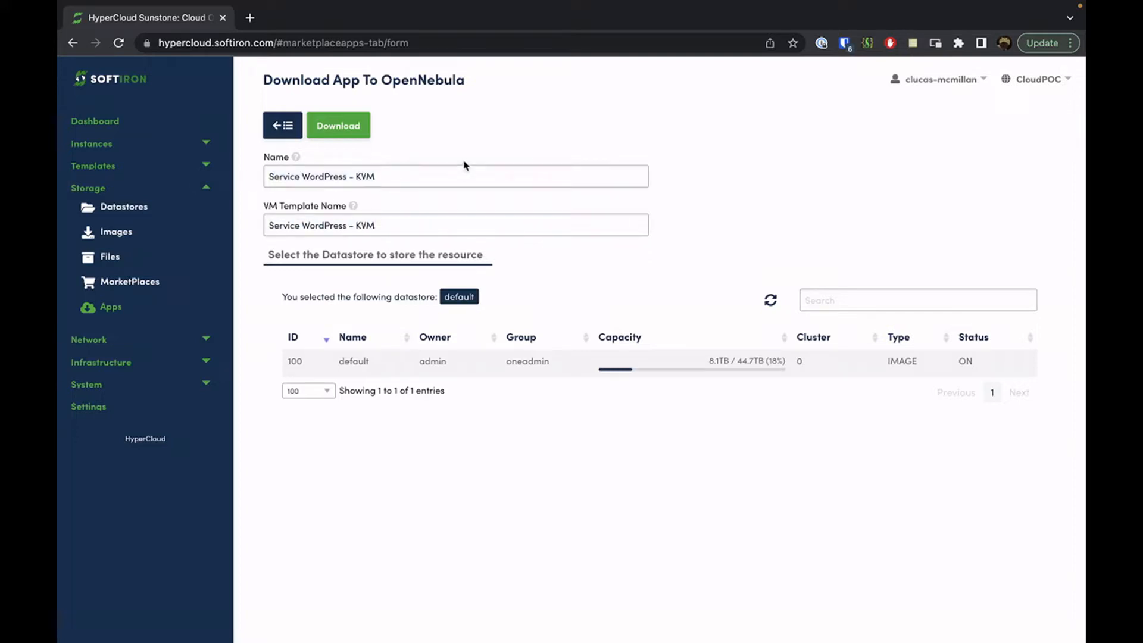
{"action": "left_click", "coordinate": [450, 148]}
{"action": "left_click", "coordinate": [362, 137]}
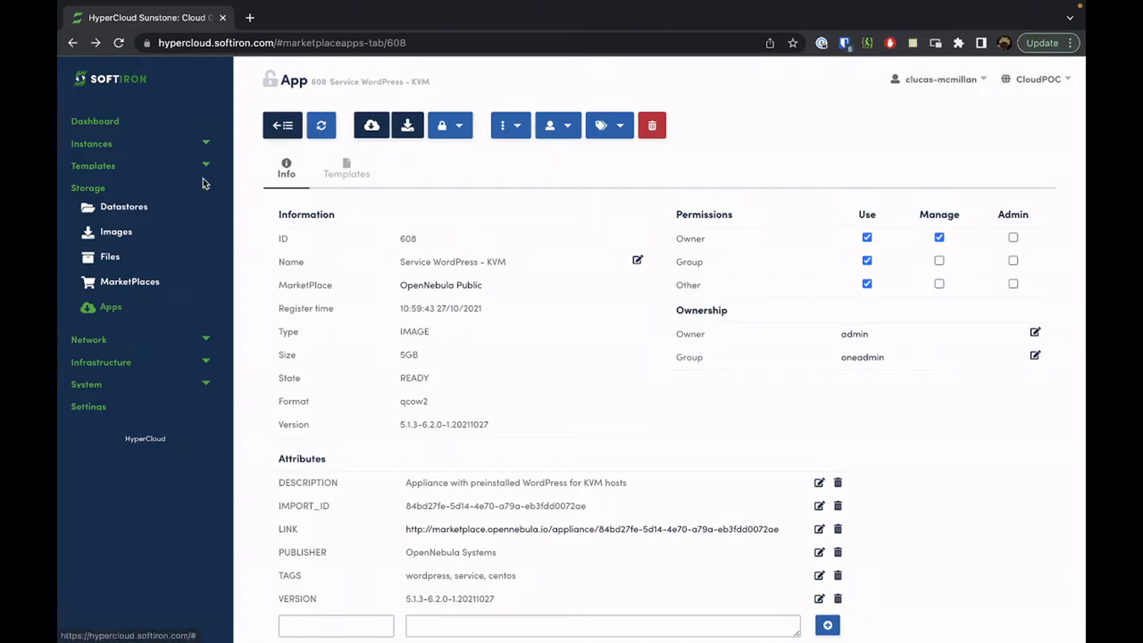
Check the new image and VM template 114, then show the VMs instances list
{"action": "left_click", "coordinate": [122, 236]}
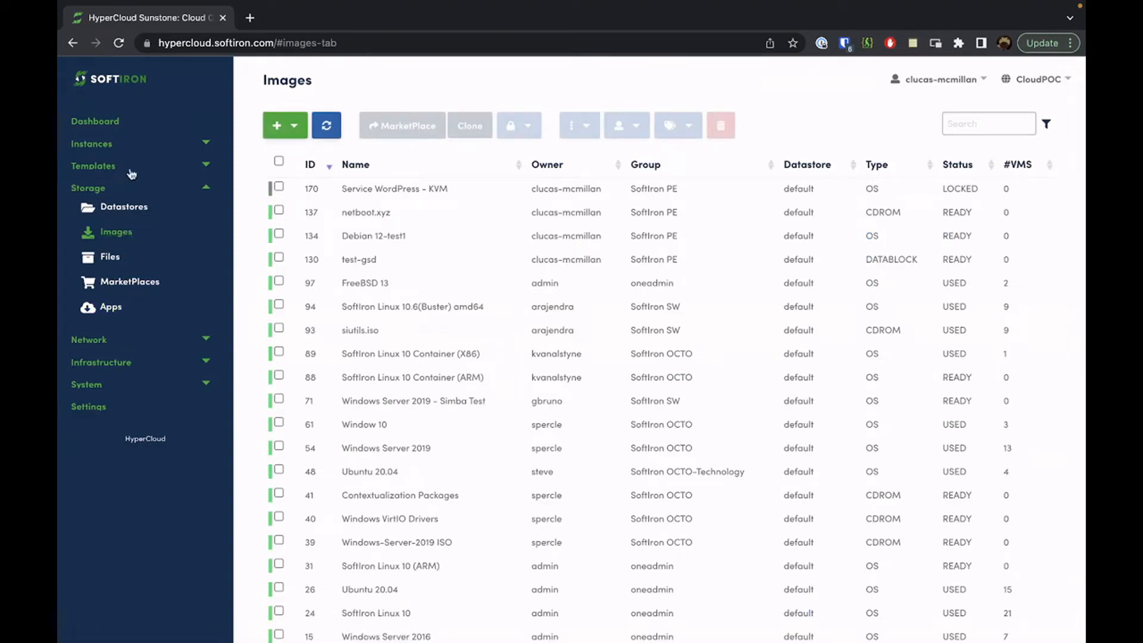
{"action": "left_click", "coordinate": [209, 170]}
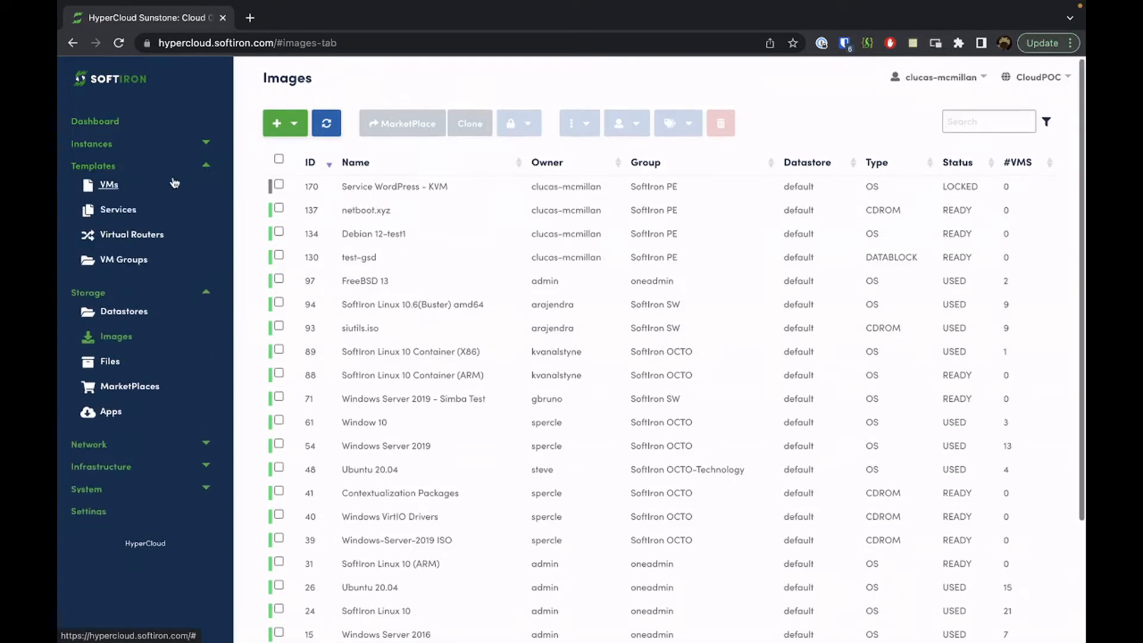
{"action": "left_click", "coordinate": [113, 187]}
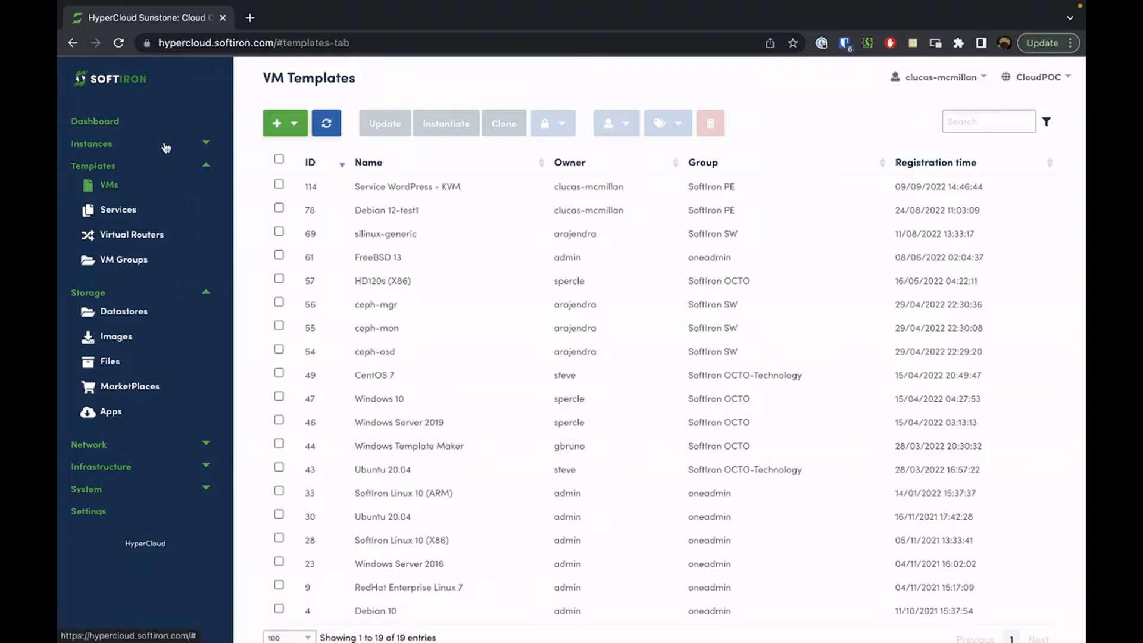
{"action": "left_click", "coordinate": [165, 149]}
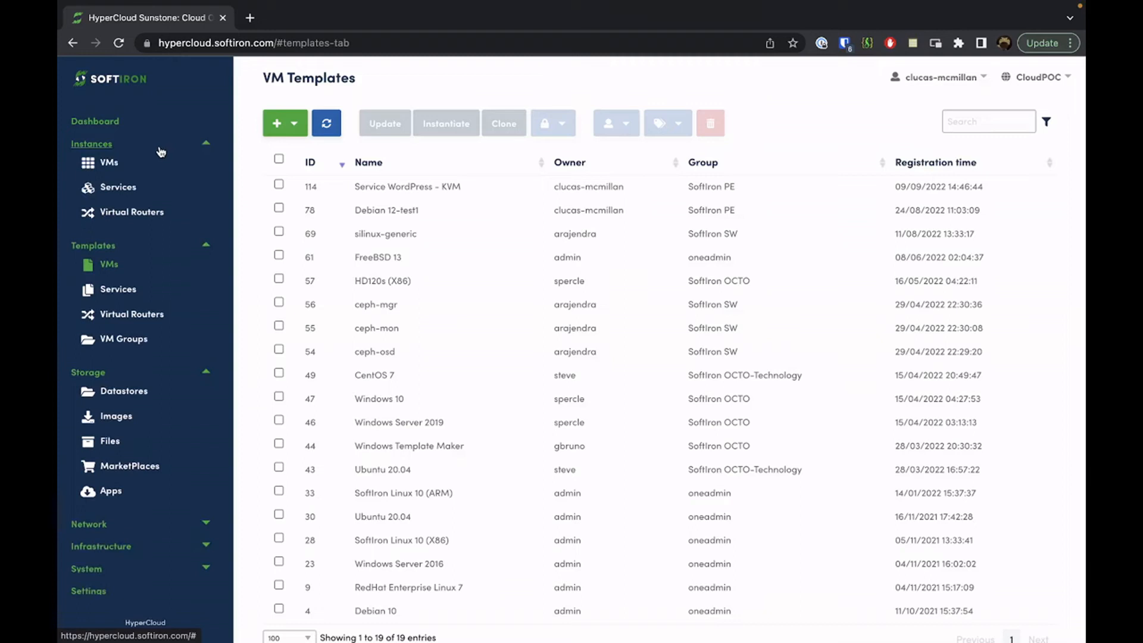
{"action": "left_click", "coordinate": [126, 162]}
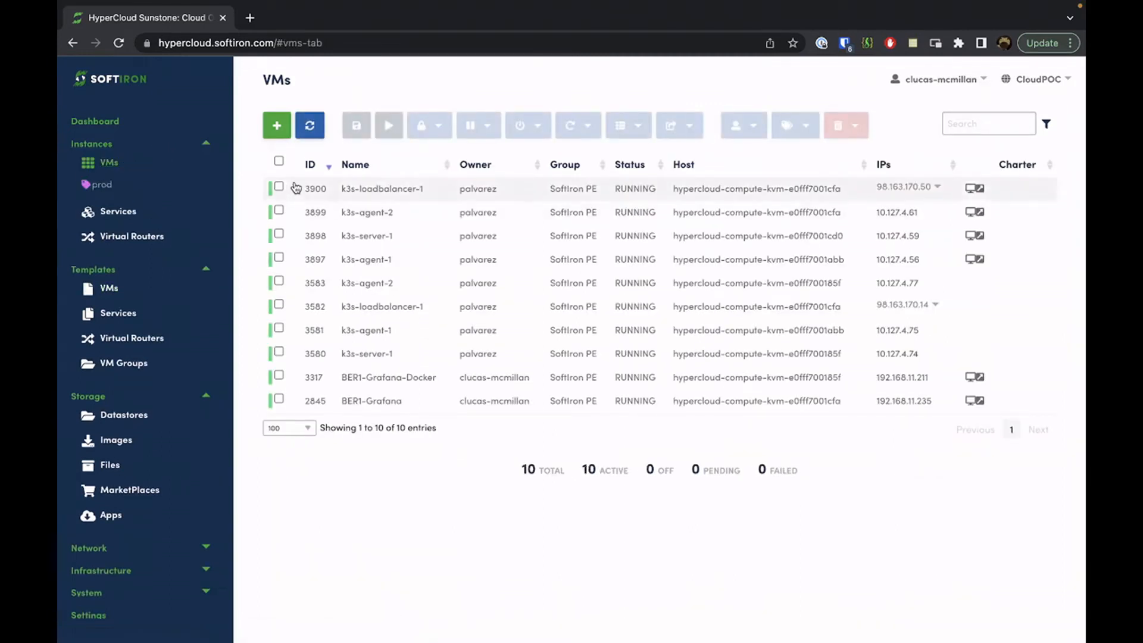
Start a new virtual machine based on the Service WordPress - KVM template
{"action": "left_click", "coordinate": [275, 134]}
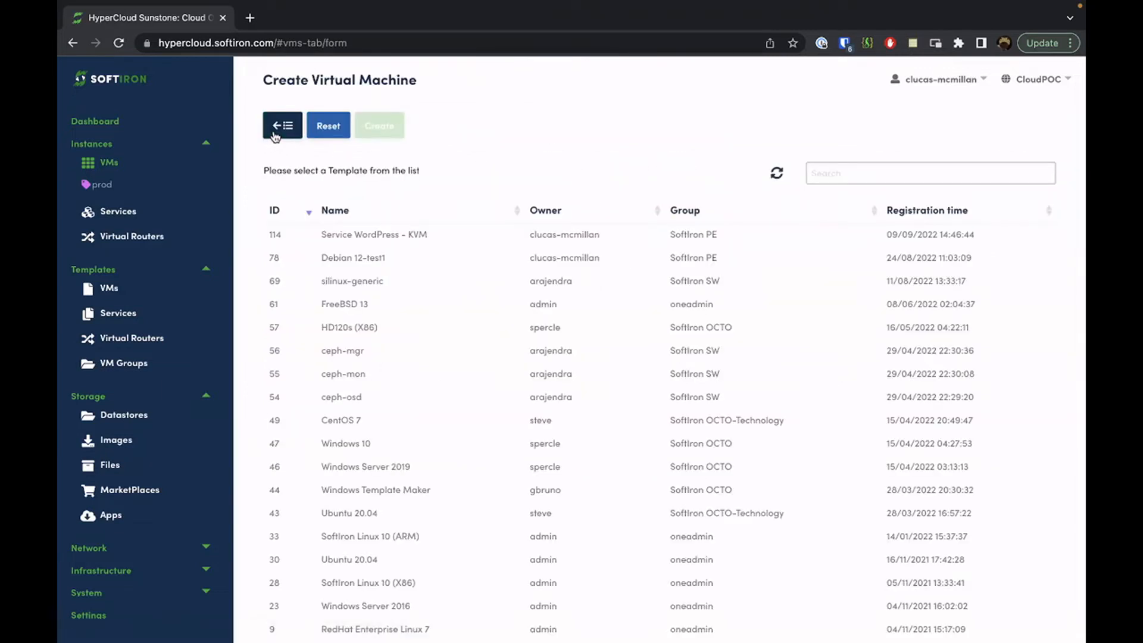
{"action": "scroll", "coordinate": [435, 176], "scroll_direction": "down", "scroll_amount": 1}
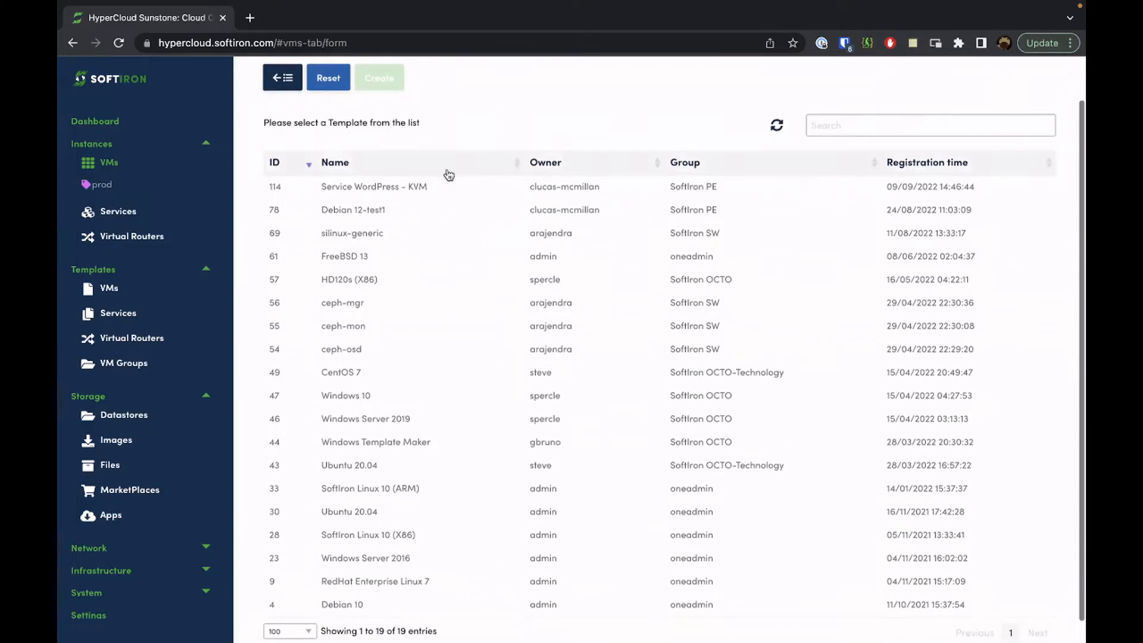
{"action": "left_click", "coordinate": [563, 191]}
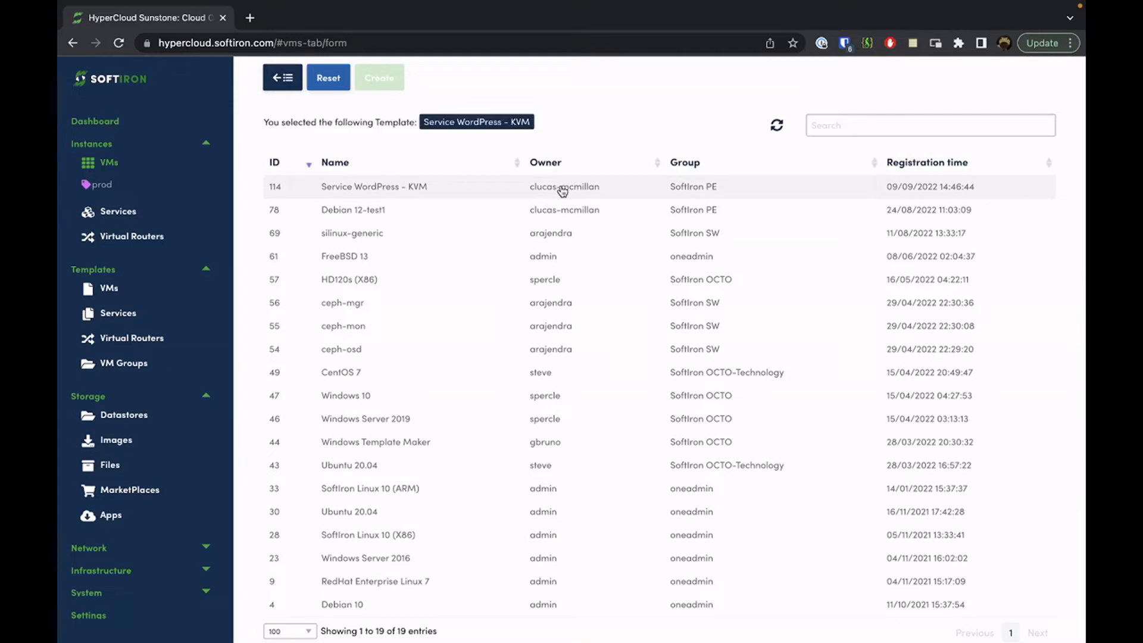
Change the VM name to Wordpress 2
{"action": "scroll", "coordinate": [563, 190], "scroll_direction": "down", "scroll_amount": 10}
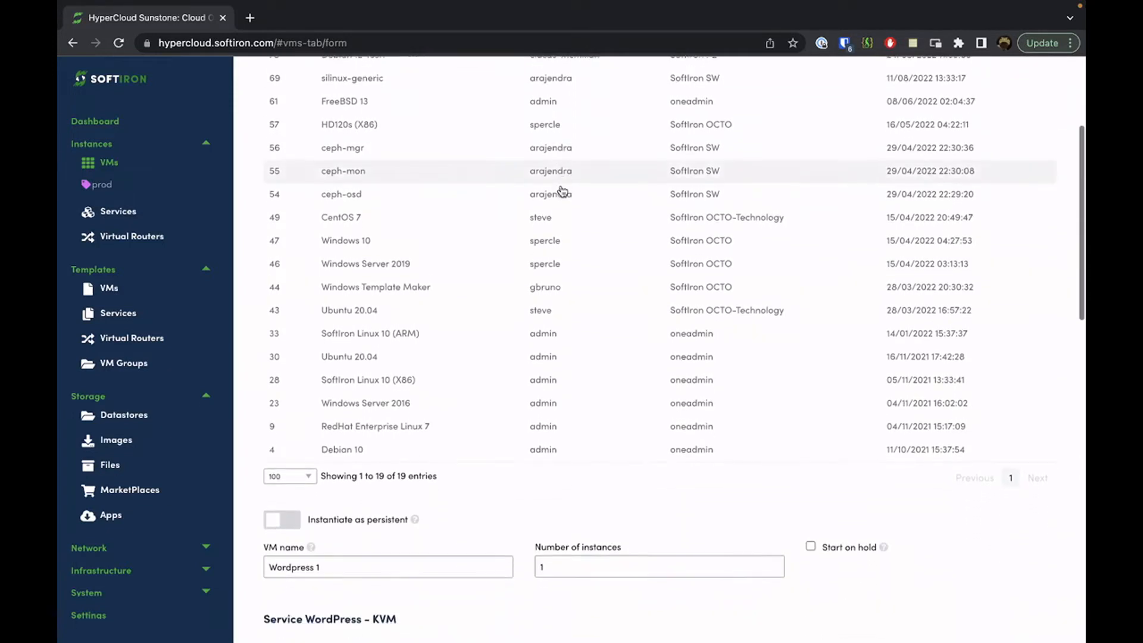
{"action": "scroll", "coordinate": [563, 190], "scroll_direction": "down", "scroll_amount": 3}
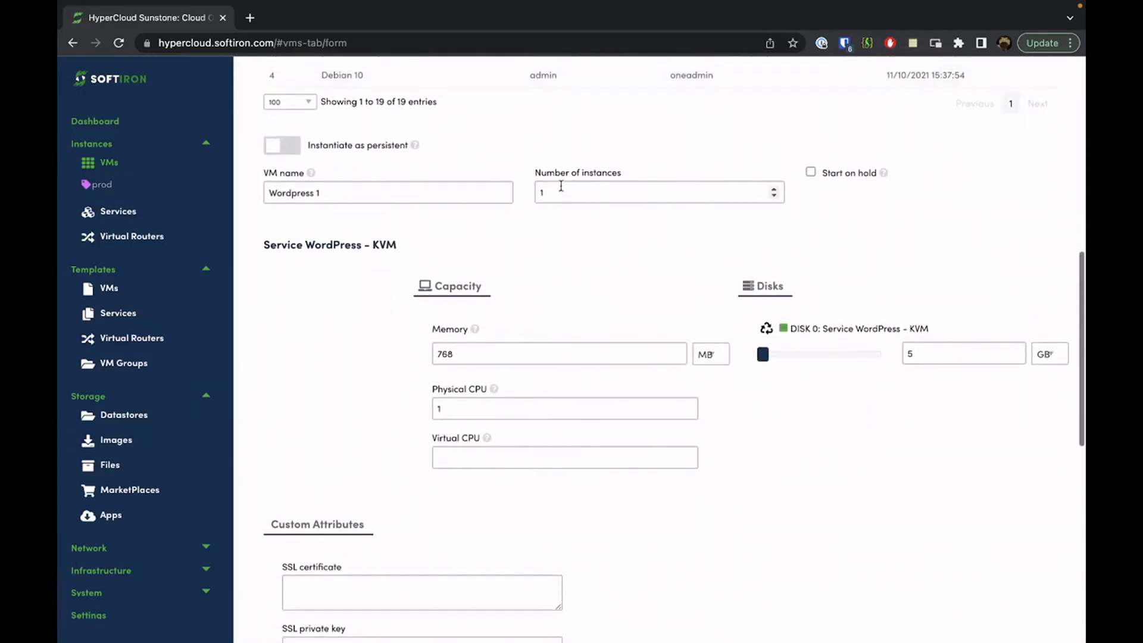
{"action": "scroll", "coordinate": [561, 186], "scroll_direction": "down", "scroll_amount": 1}
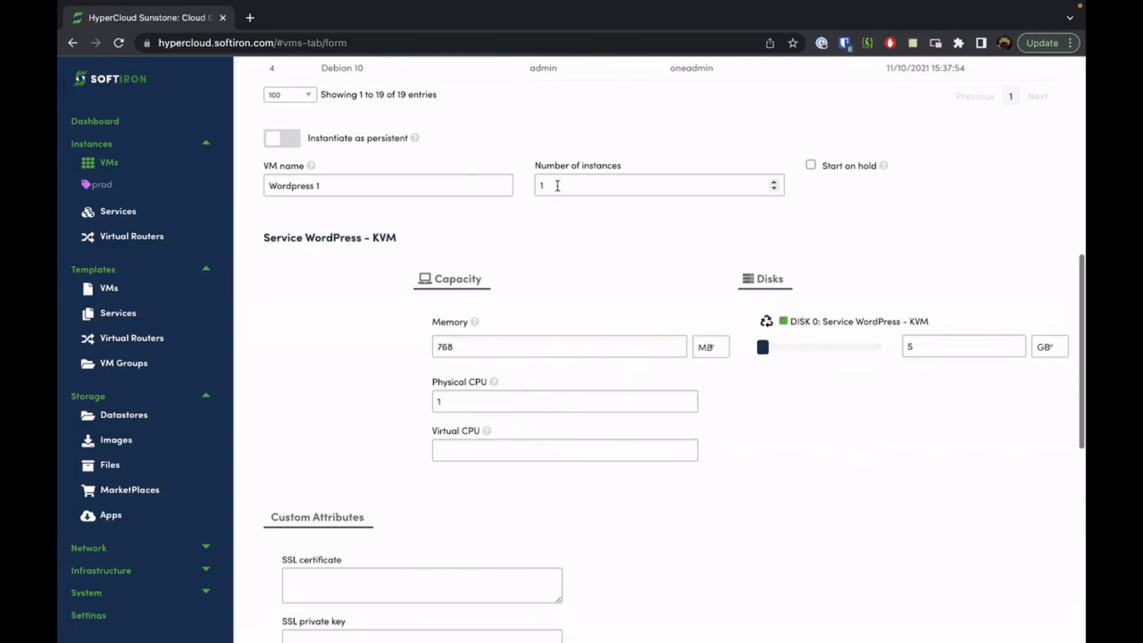
{"action": "left_click", "coordinate": [410, 182]}
{"action": "key", "text": "BackSpace"}
{"action": "type", "text": "2"}
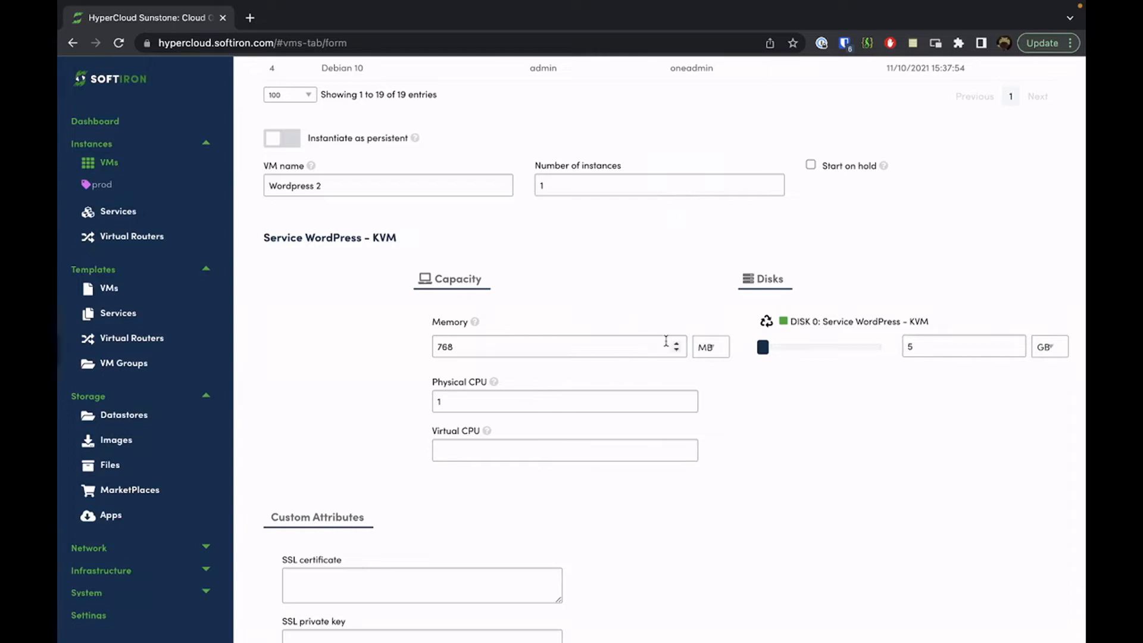
Keep the default capacity: 768 MB memory, 1 CPU and a 5 GB disk
{"action": "scroll", "coordinate": [575, 300], "scroll_direction": "down", "scroll_amount": 1}
{"action": "left_click", "coordinate": [552, 302]}
{"action": "scroll", "coordinate": [549, 361], "scroll_direction": "up", "scroll_amount": 1}
{"action": "left_click", "coordinate": [549, 361]}
{"action": "left_click", "coordinate": [564, 424]}
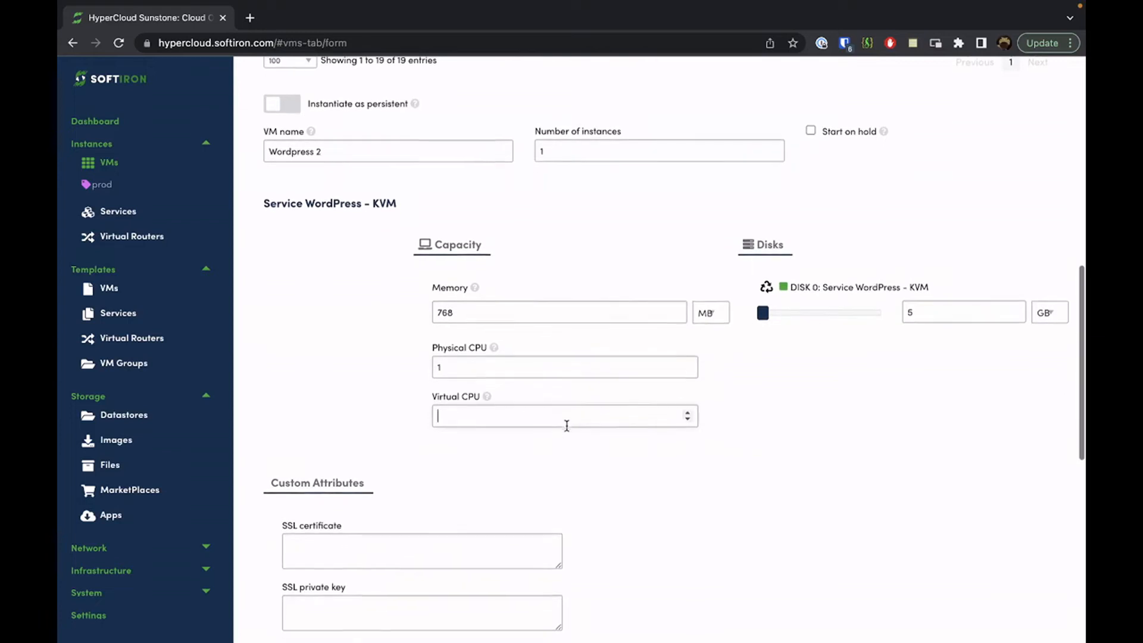
{"action": "scroll", "coordinate": [928, 306], "scroll_direction": "up", "scroll_amount": 1}
{"action": "left_click", "coordinate": [927, 308]}
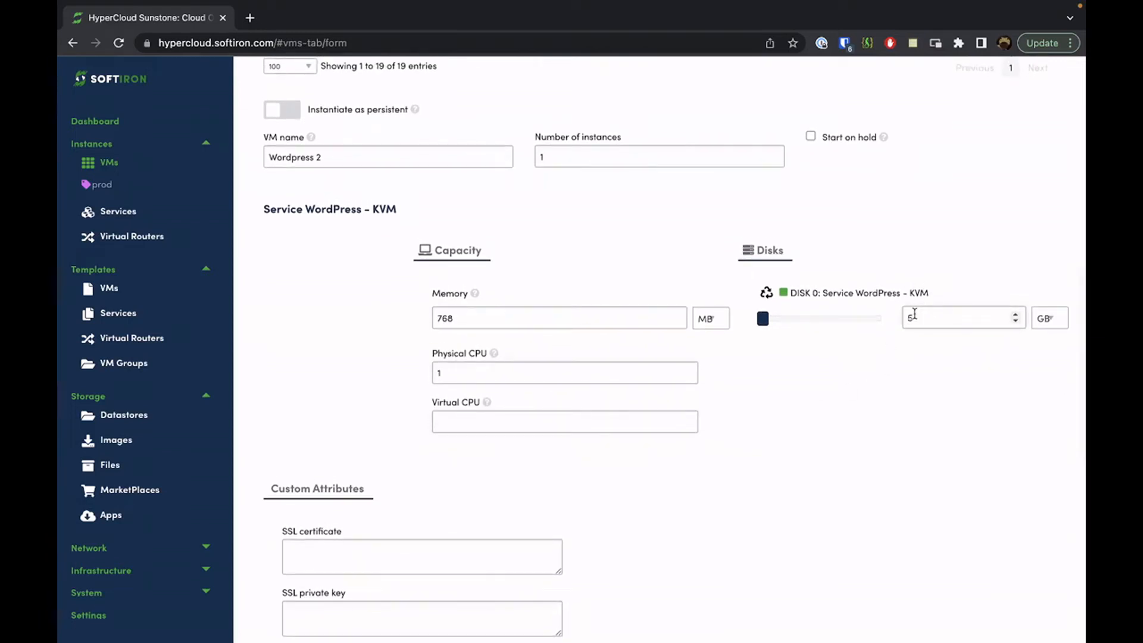
{"action": "left_click", "coordinate": [875, 440]}
Expand the Network section of the Wordpress 2 form
{"action": "scroll", "coordinate": [875, 442], "scroll_direction": "down", "scroll_amount": 1}
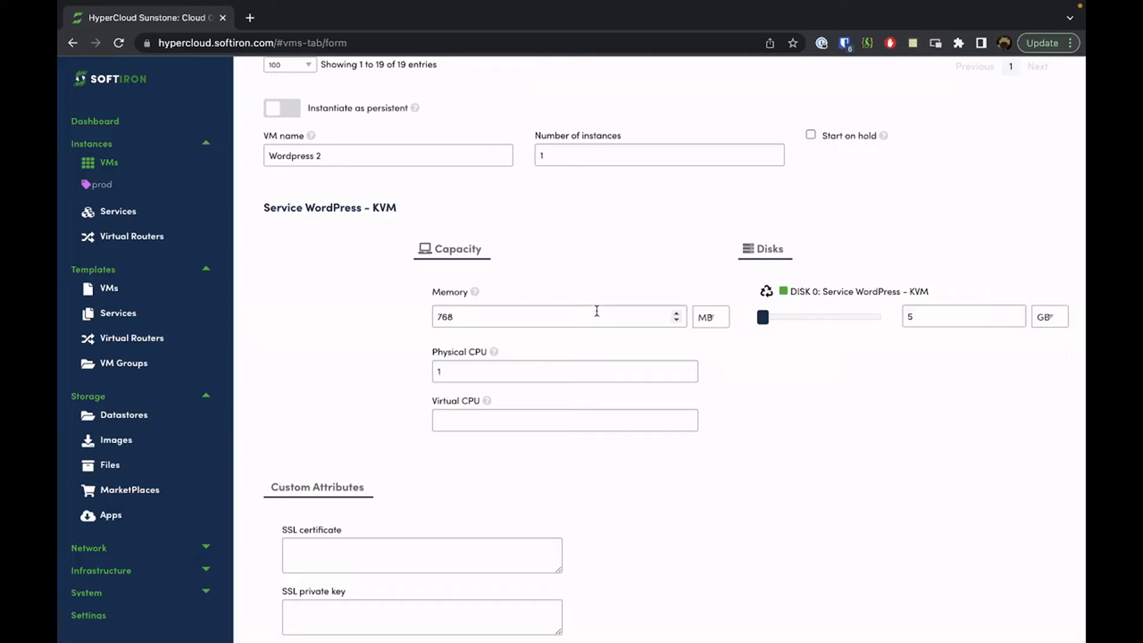
{"action": "scroll", "coordinate": [598, 313], "scroll_direction": "down", "scroll_amount": 3}
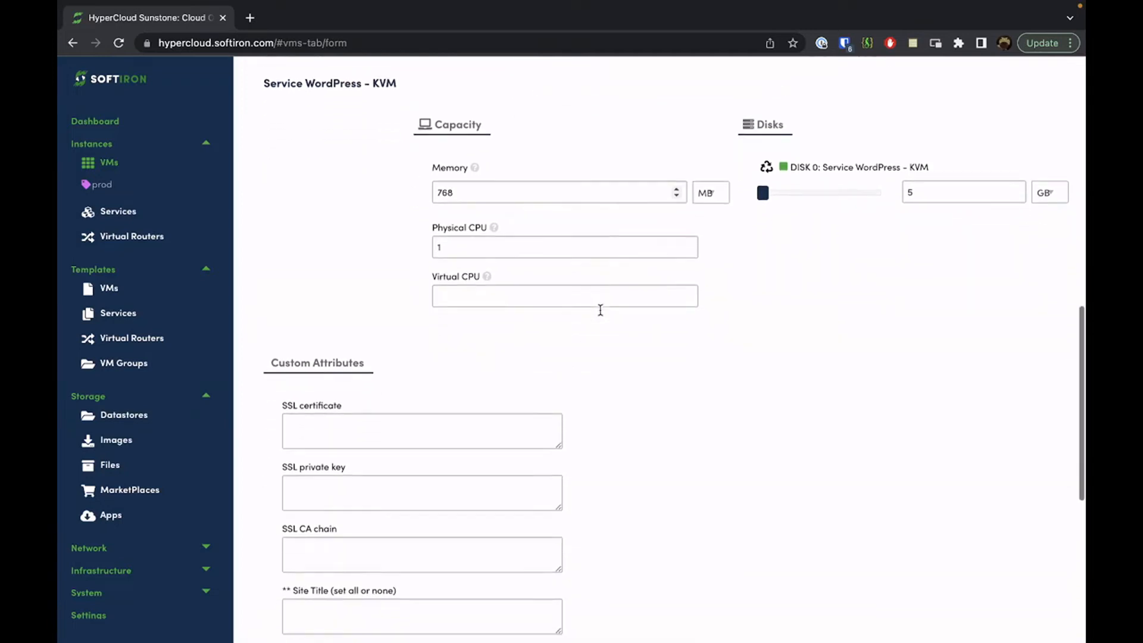
{"action": "scroll", "coordinate": [601, 315], "scroll_direction": "down", "scroll_amount": 6}
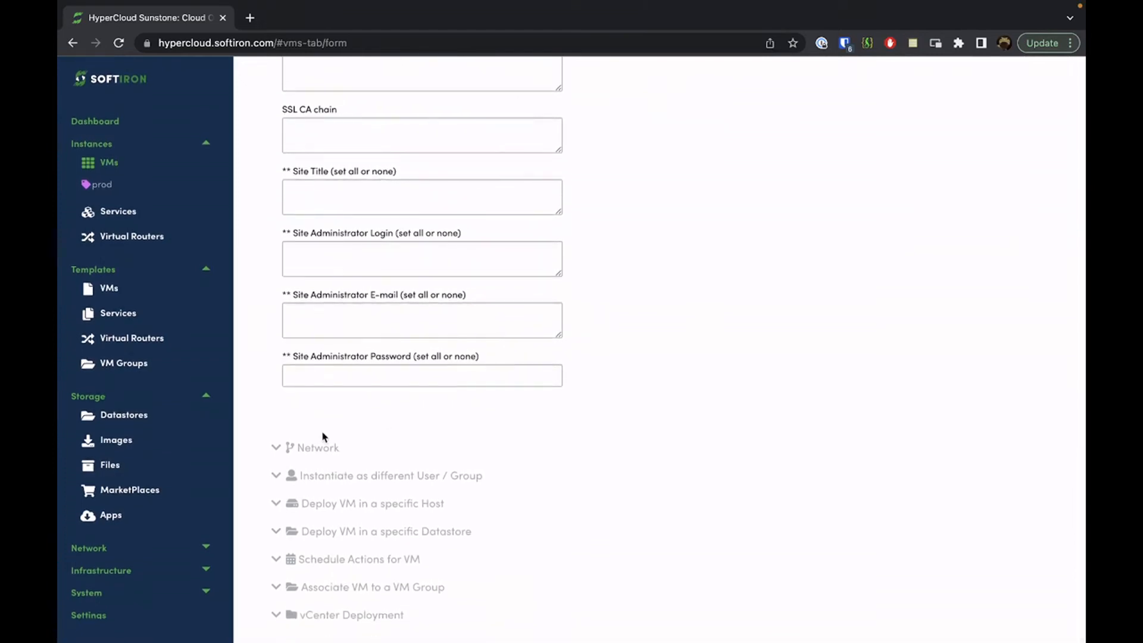
{"action": "left_click", "coordinate": [316, 451]}
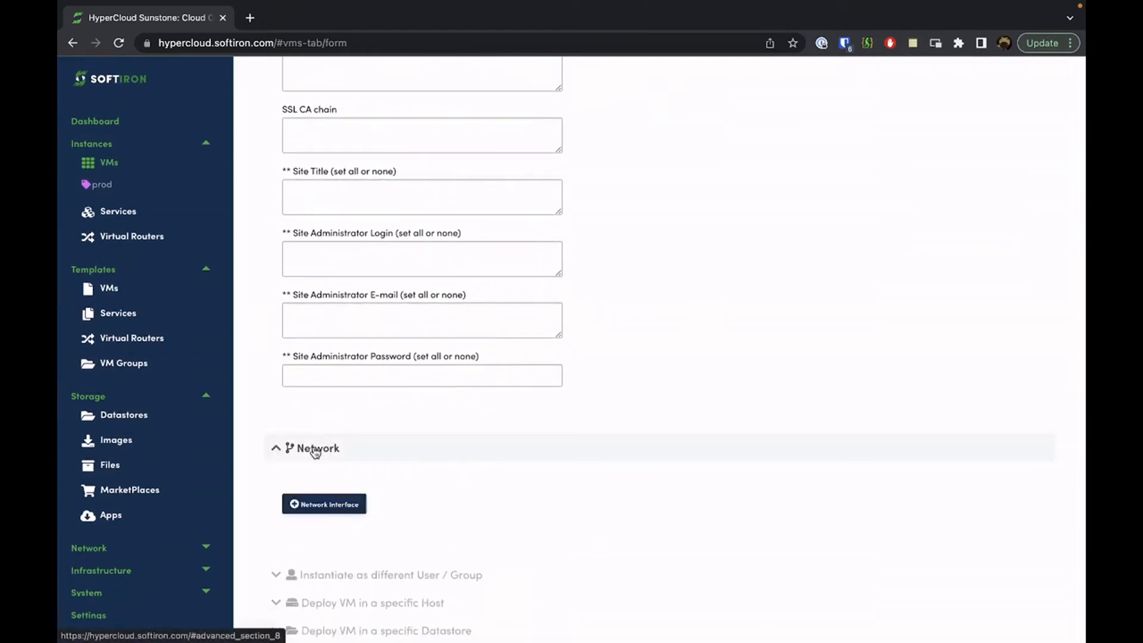
{"action": "scroll", "coordinate": [465, 417], "scroll_direction": "down", "scroll_amount": 2}
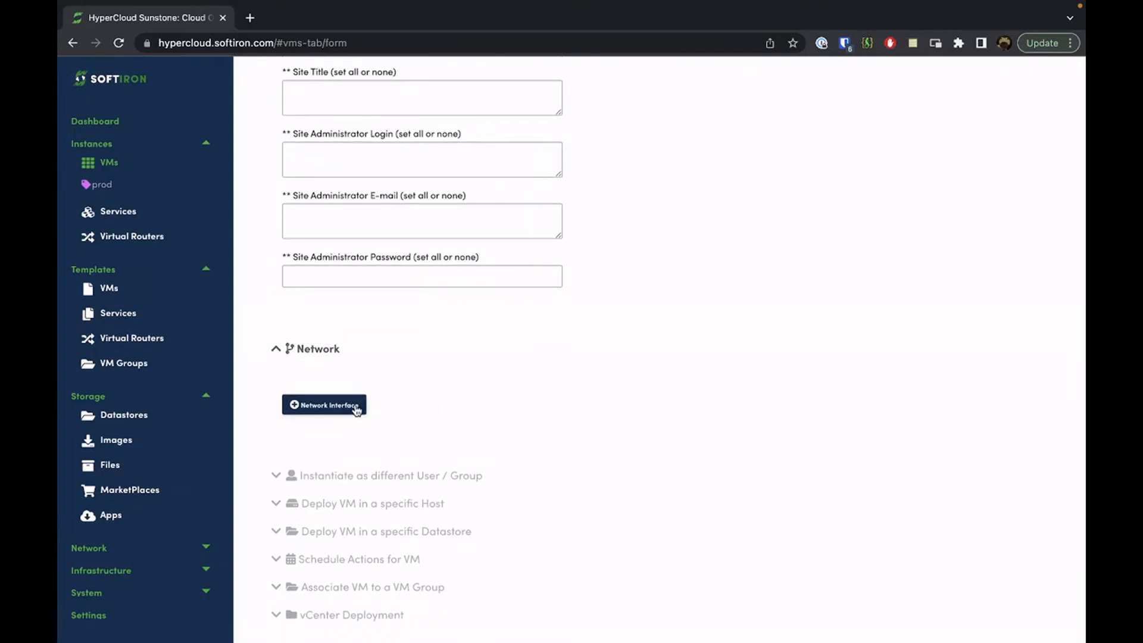
Add a network interface and review its 28 networks and 4 security groups
{"action": "left_click", "coordinate": [356, 408]}
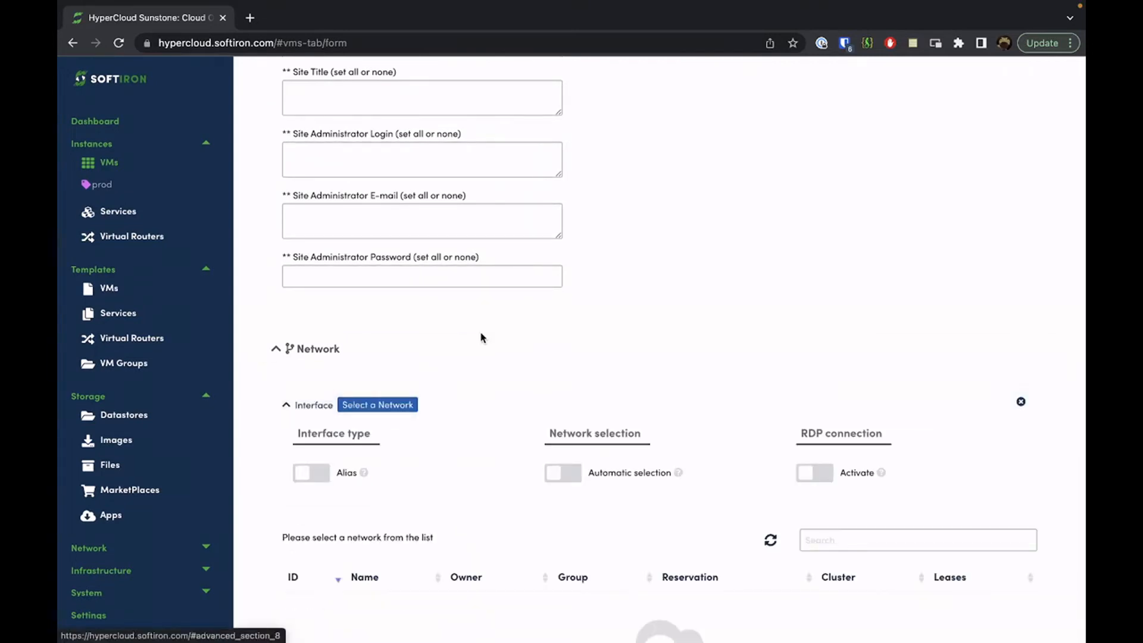
{"action": "scroll", "coordinate": [480, 336], "scroll_direction": "down", "scroll_amount": 2}
{"action": "scroll", "coordinate": [481, 338], "scroll_direction": "down", "scroll_amount": 4}
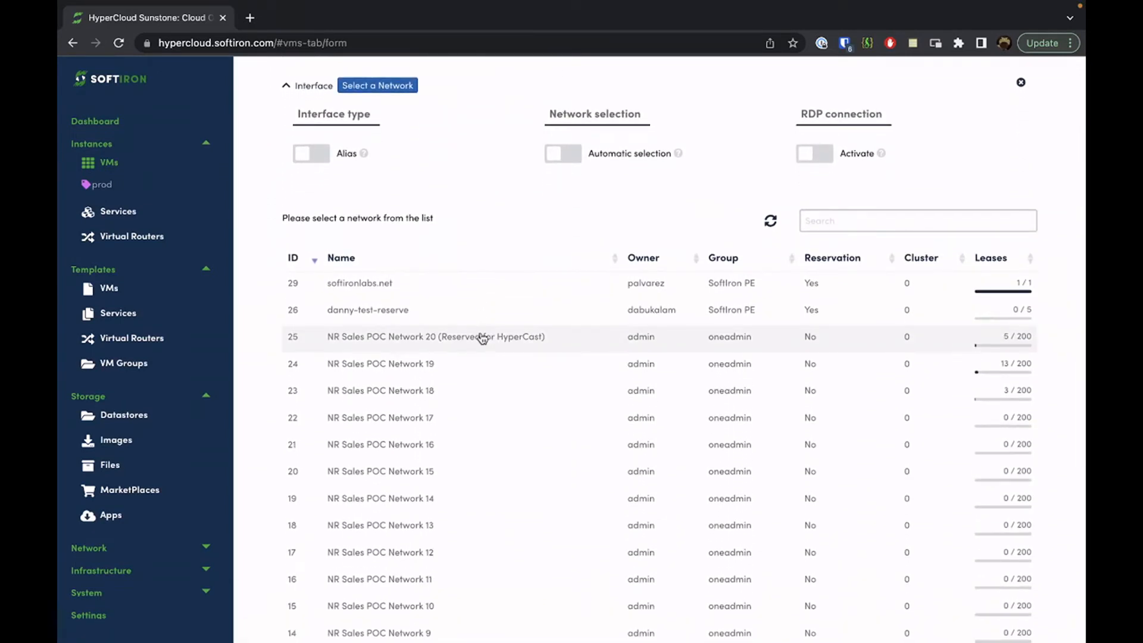
{"action": "scroll", "coordinate": [482, 339], "scroll_direction": "down", "scroll_amount": 10}
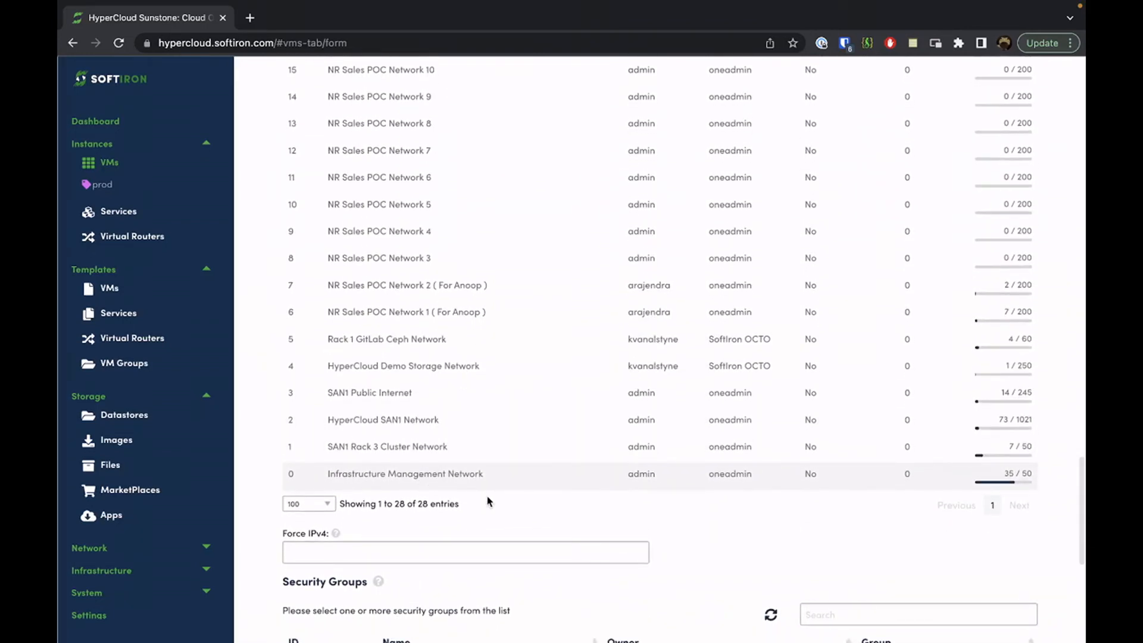
{"action": "scroll", "coordinate": [626, 535], "scroll_direction": "down", "scroll_amount": 1}
{"action": "scroll", "coordinate": [635, 534], "scroll_direction": "down", "scroll_amount": 1}
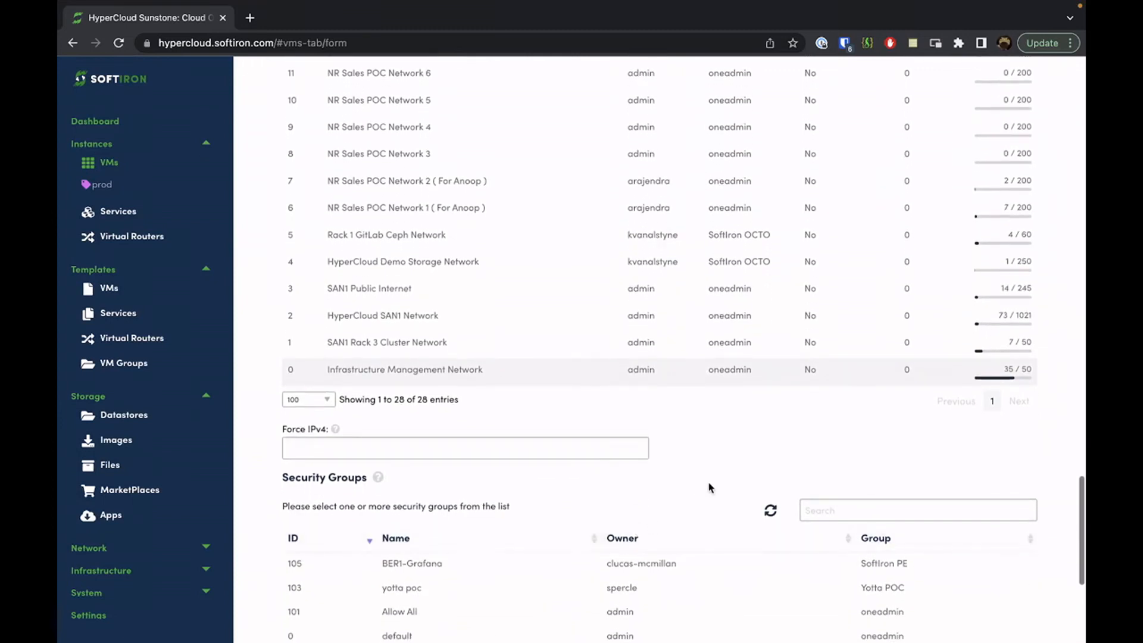
{"action": "scroll", "coordinate": [720, 472], "scroll_direction": "down", "scroll_amount": 3}
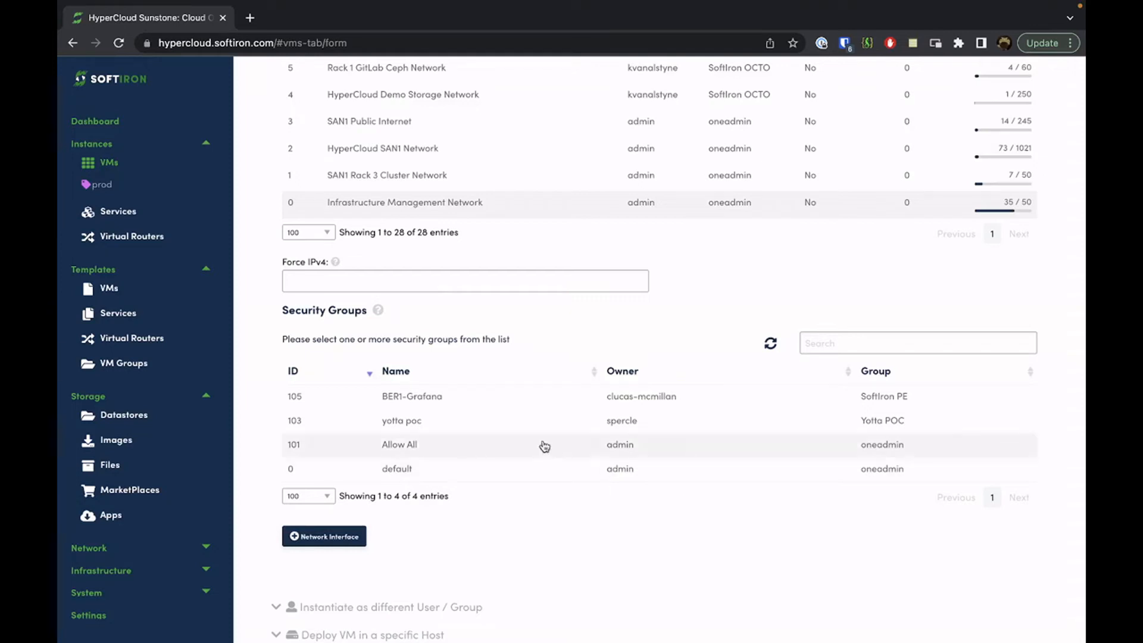
Assign the Allow All security group to the interface and return to the form's top
{"action": "left_click", "coordinate": [485, 445]}
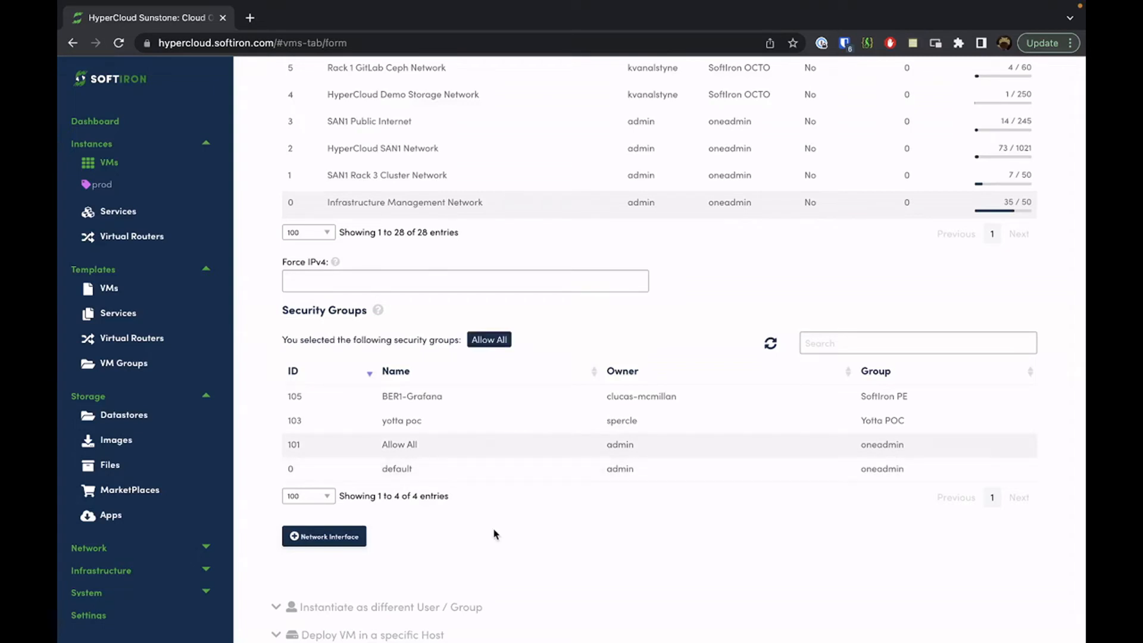
{"action": "scroll", "coordinate": [493, 533], "scroll_direction": "down", "scroll_amount": 1}
{"action": "scroll", "coordinate": [496, 534], "scroll_direction": "down", "scroll_amount": 1}
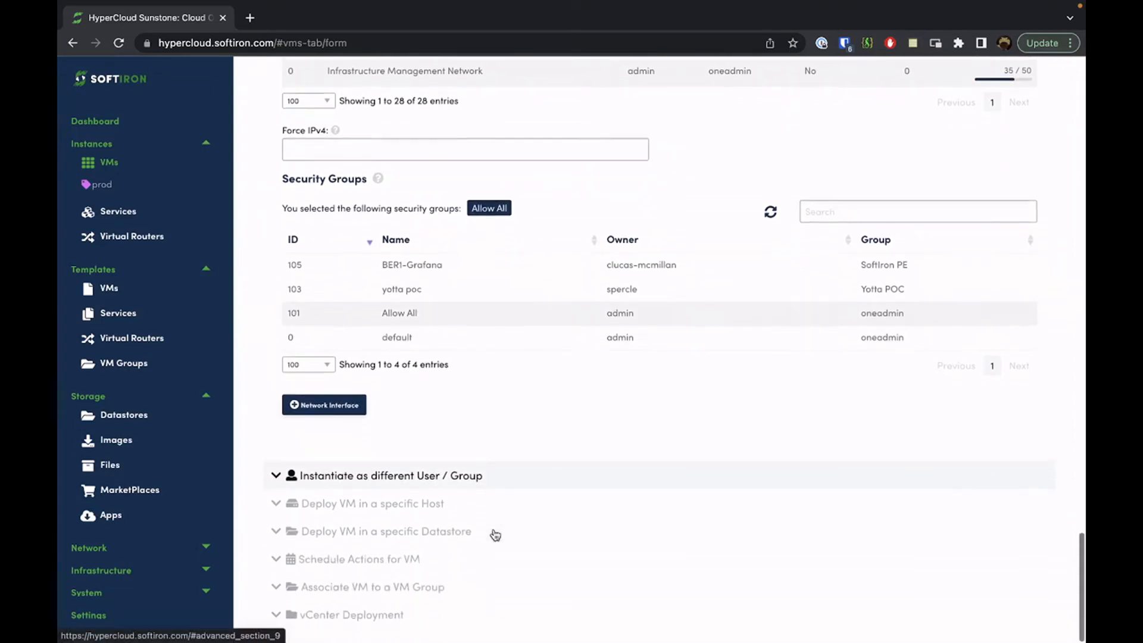
{"action": "scroll", "coordinate": [495, 535], "scroll_direction": "up", "scroll_amount": 1}
{"action": "scroll", "coordinate": [494, 534], "scroll_direction": "up", "scroll_amount": 20}
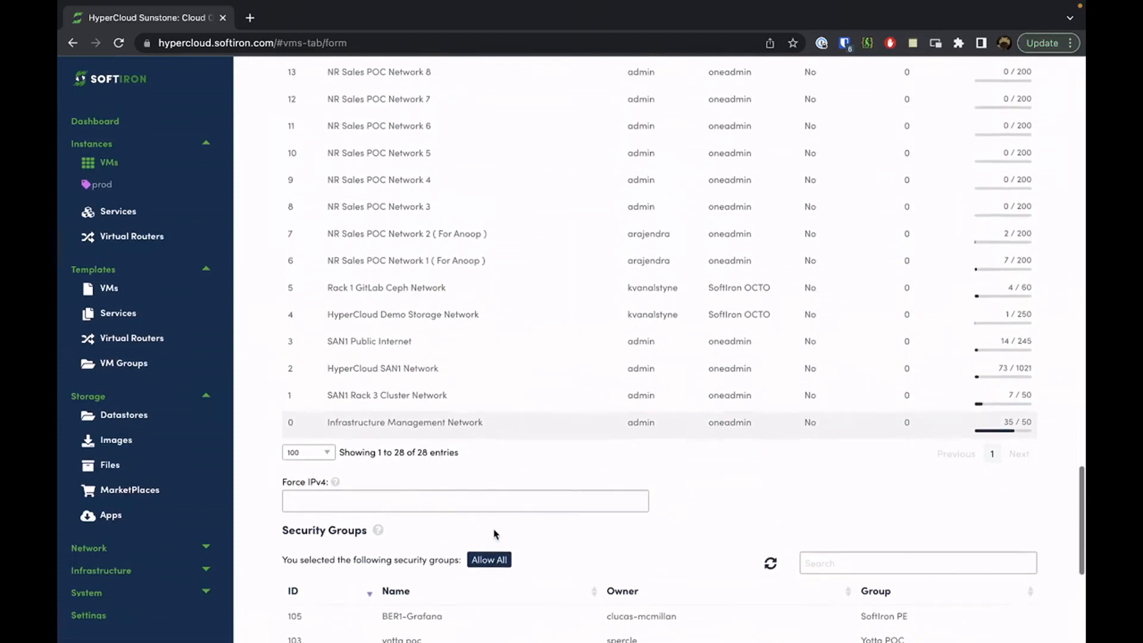
{"action": "scroll", "coordinate": [493, 534], "scroll_direction": "up", "scroll_amount": 15}
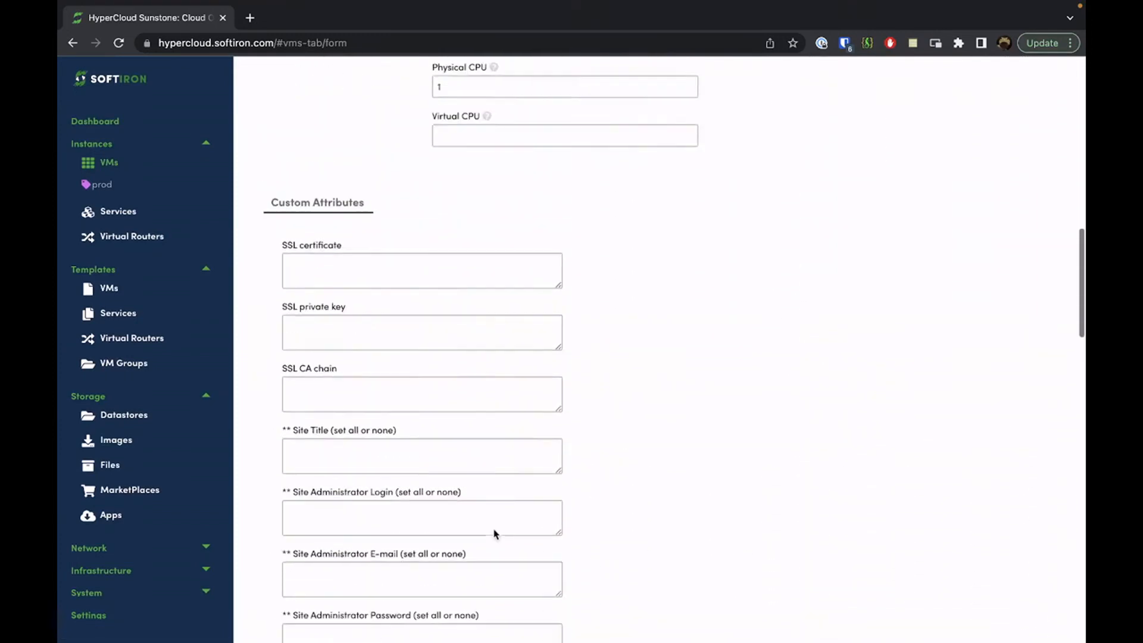
{"action": "scroll", "coordinate": [494, 529], "scroll_direction": "up", "scroll_amount": 6}
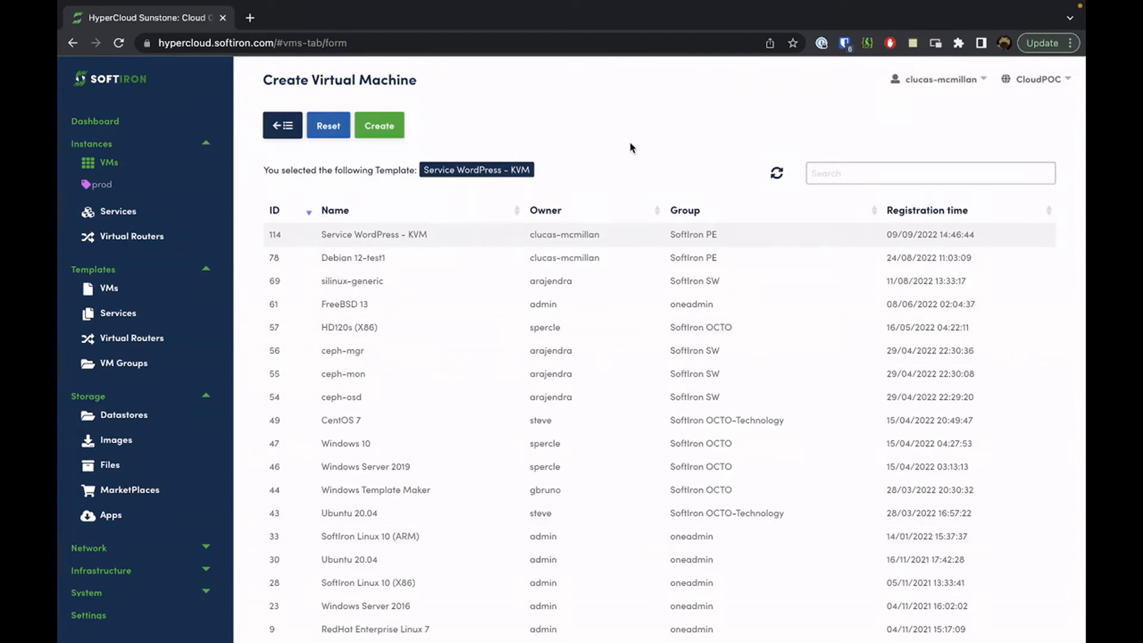
Create Wordpress 2 and refresh until it shows running at 192.168.11.215
{"action": "left_click", "coordinate": [384, 133]}
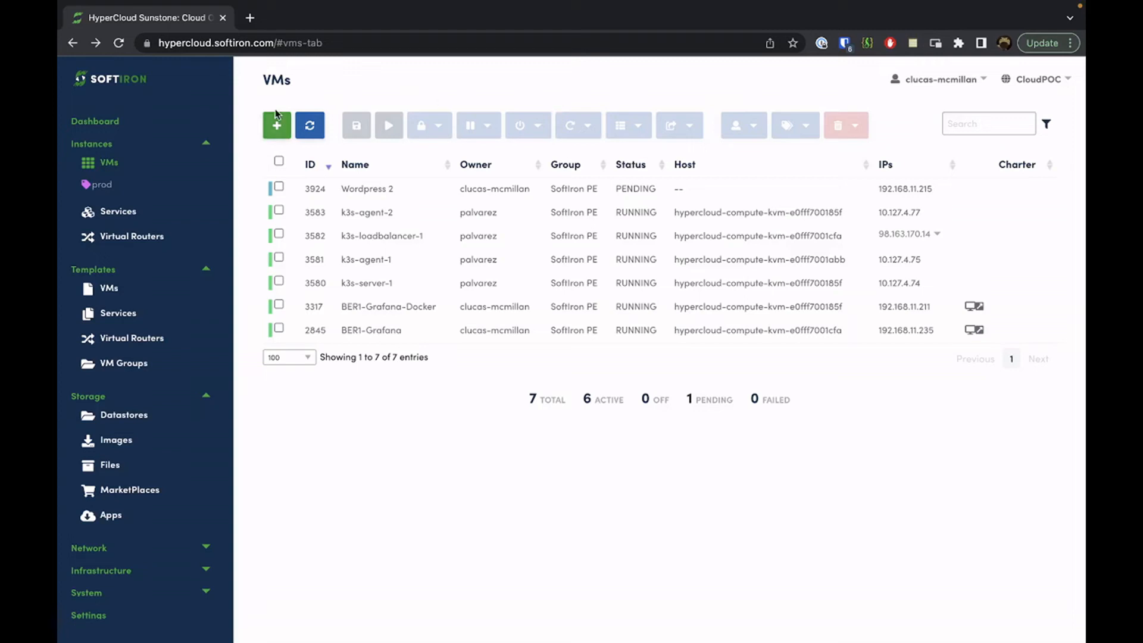
{"action": "left_click", "coordinate": [118, 43]}
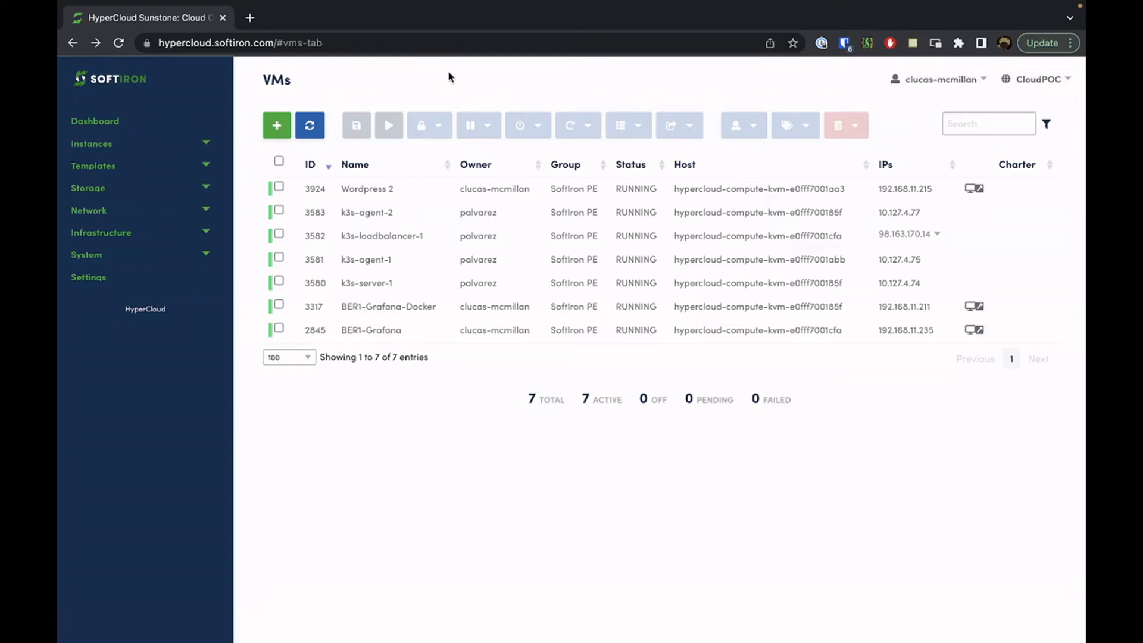
Copy the Wordpress 2 VM's IP 192.168.11.215 from its Network tab into the browser address bar
{"action": "left_click_drag", "start_coordinate": [935, 195], "coordinate": [881, 190]}
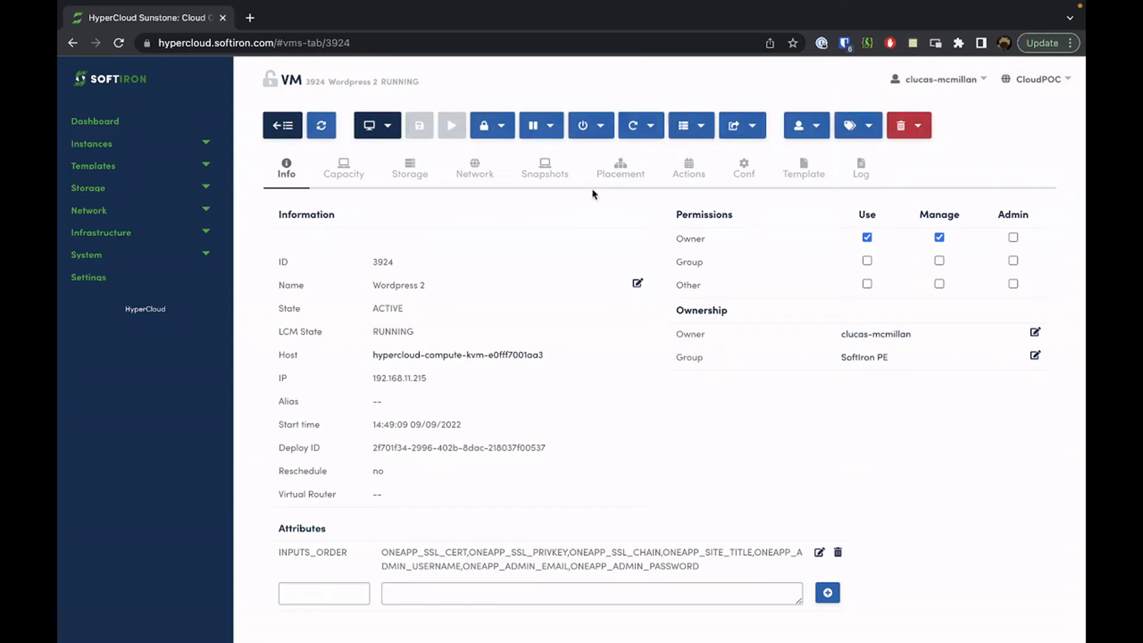
{"action": "left_click", "coordinate": [483, 176]}
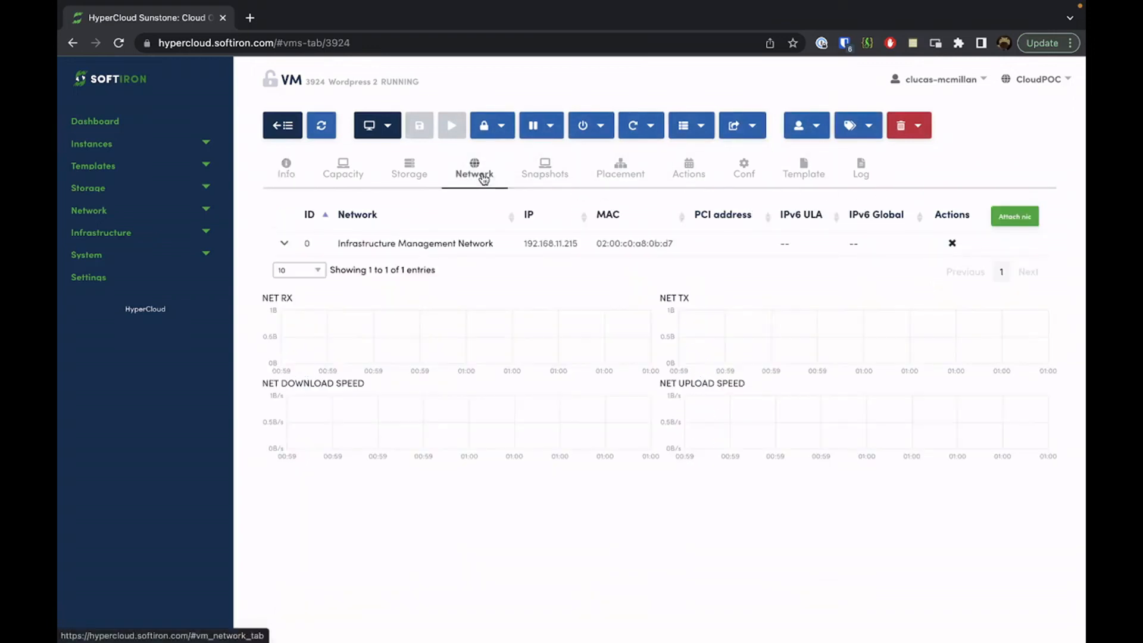
{"action": "left_click_drag", "start_coordinate": [581, 249], "coordinate": [520, 249]}
{"action": "key", "text": "super+c"}
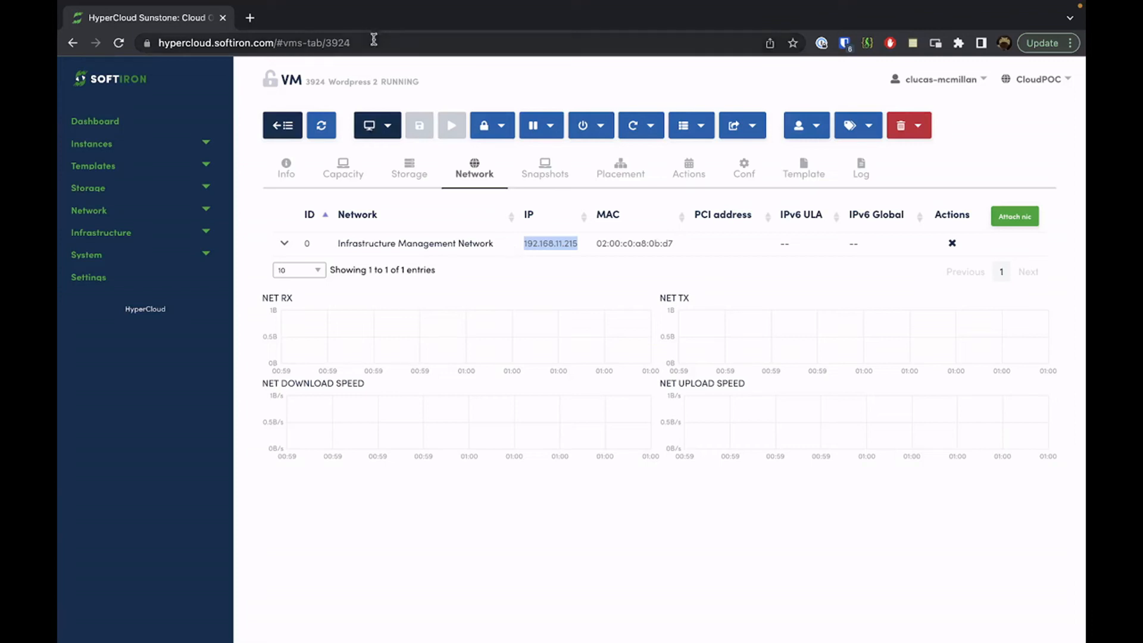
{"action": "left_click", "coordinate": [373, 40]}
{"action": "key", "text": "super+v"}
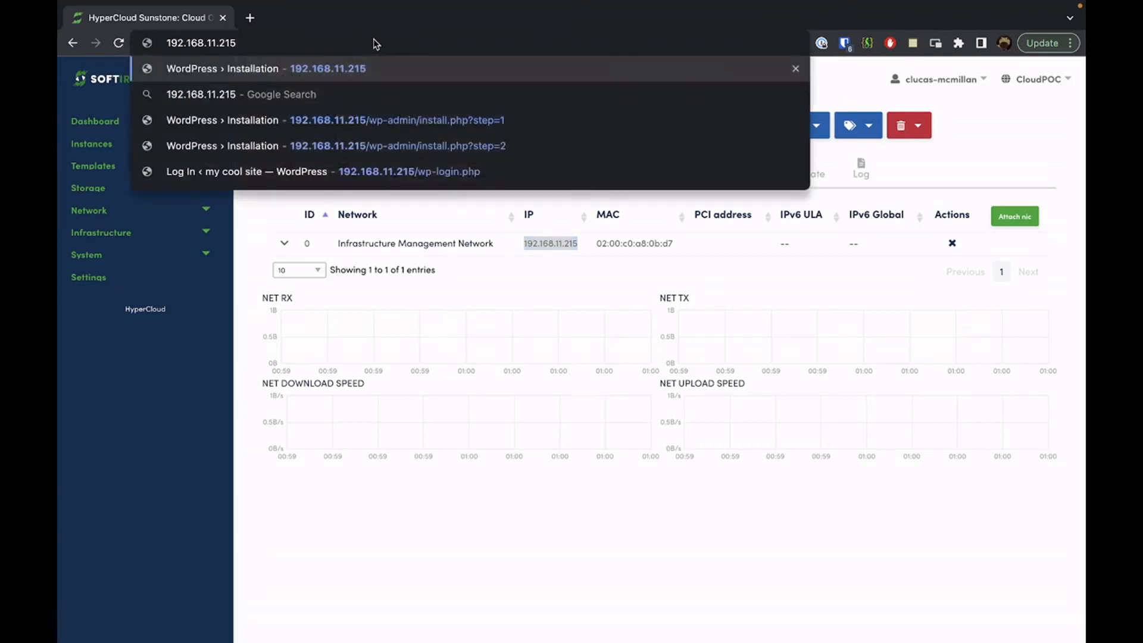
Load 192.168.11.215 and continue the WordPress installer in English (United States)
{"action": "key", "text": "Return"}
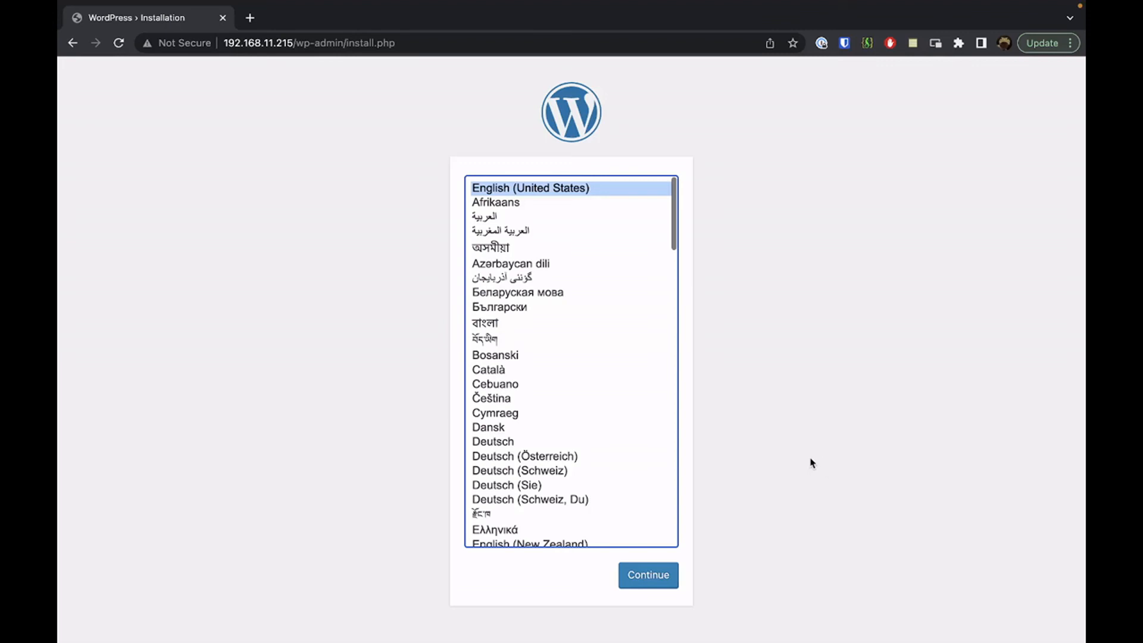
{"action": "left_click", "coordinate": [637, 573]}
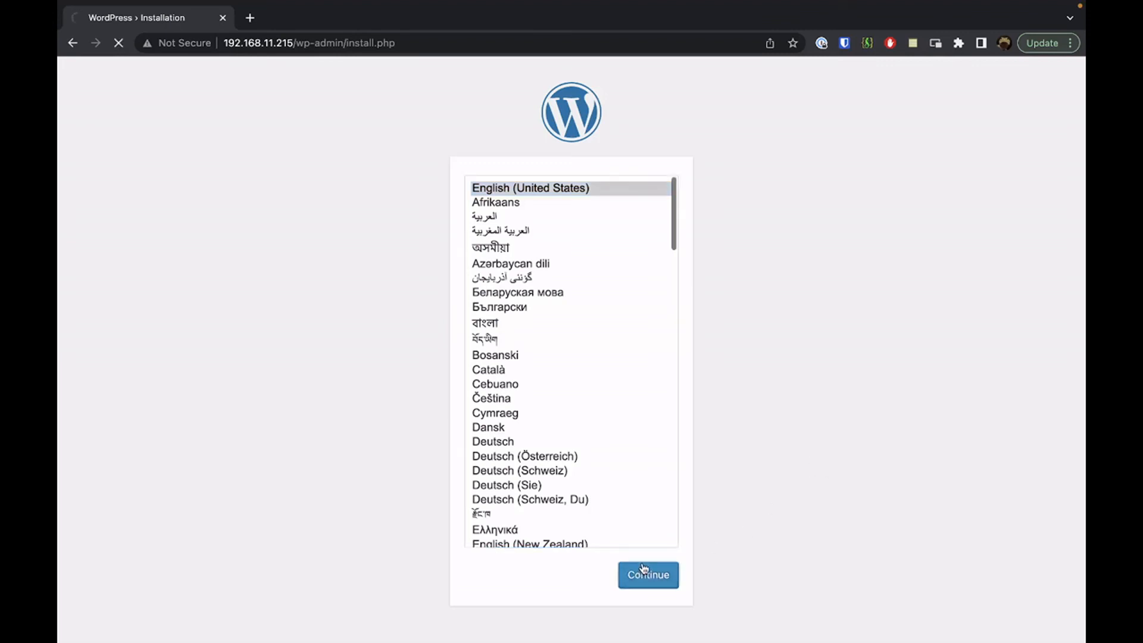
Enter site title 'hello world' and the admin username, keeping the generated password
{"action": "type", "text": "hel"}
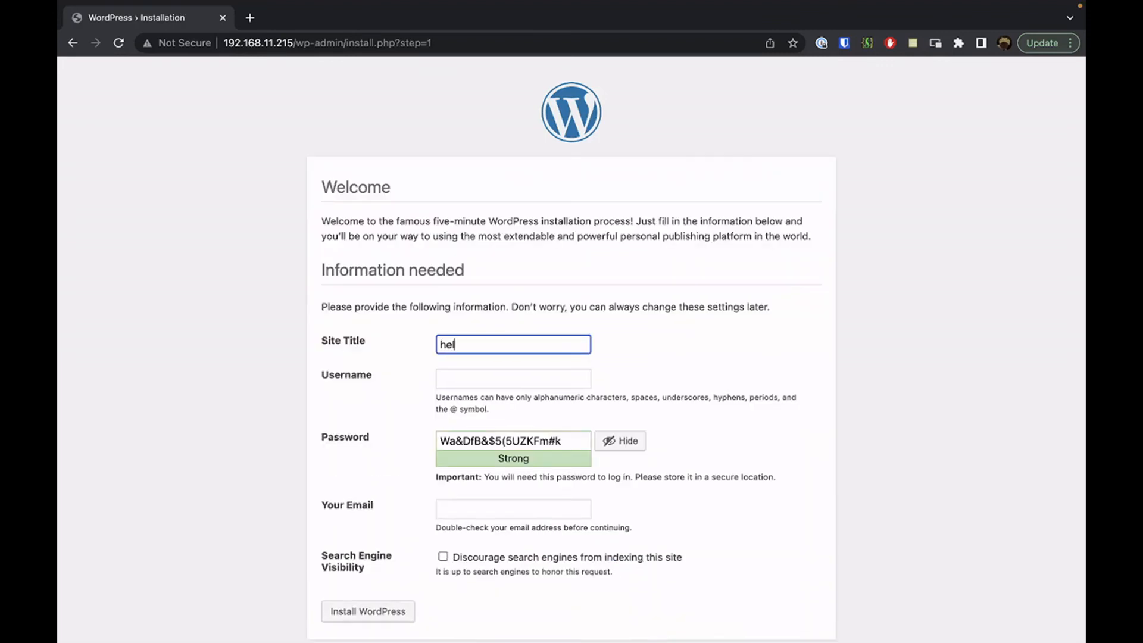
{"action": "type", "text": "lo world"}
{"action": "key", "text": "Tab"}
{"action": "type", "text": "chris"}
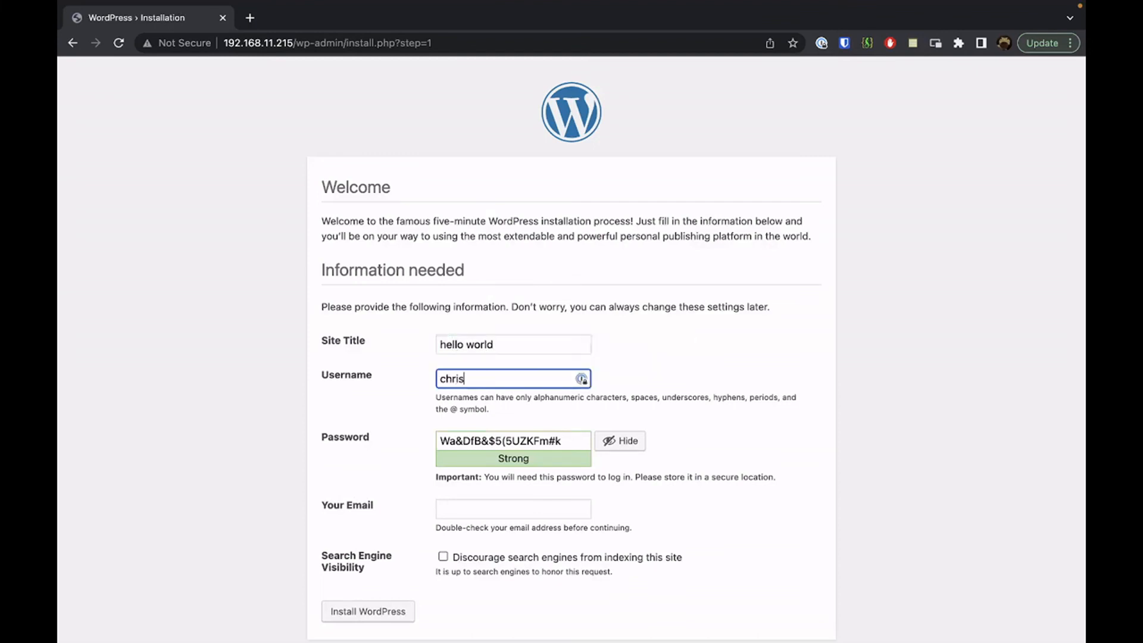
{"action": "key", "text": "Tab"}
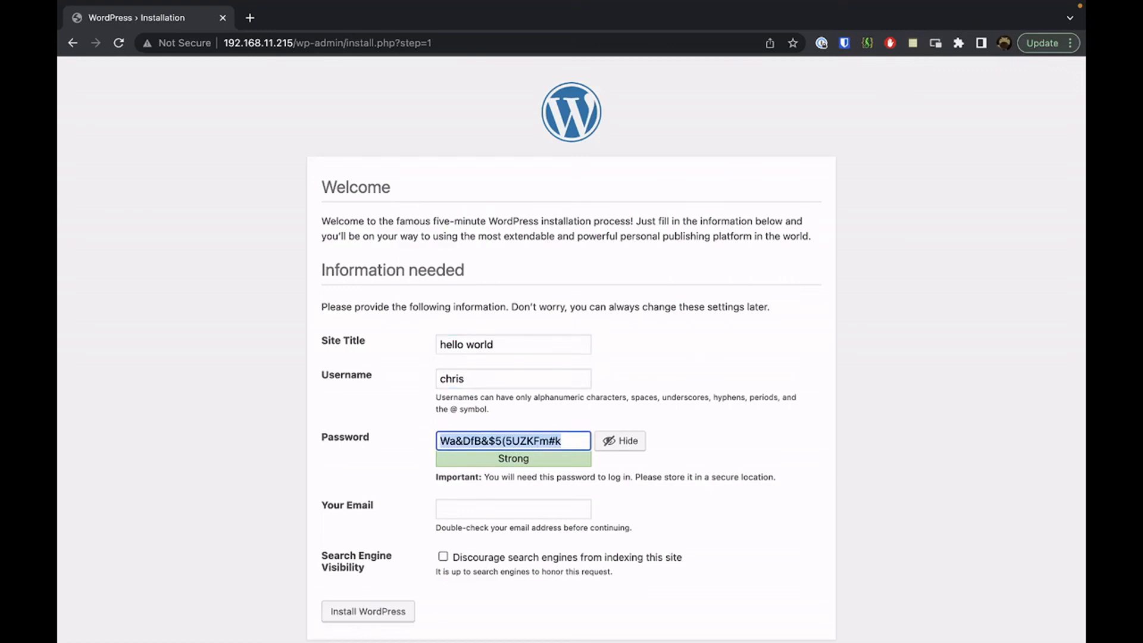
Fill in the admin's e-mail address and install WordPress
{"action": "scroll", "coordinate": [636, 531], "scroll_direction": "down", "scroll_amount": 1}
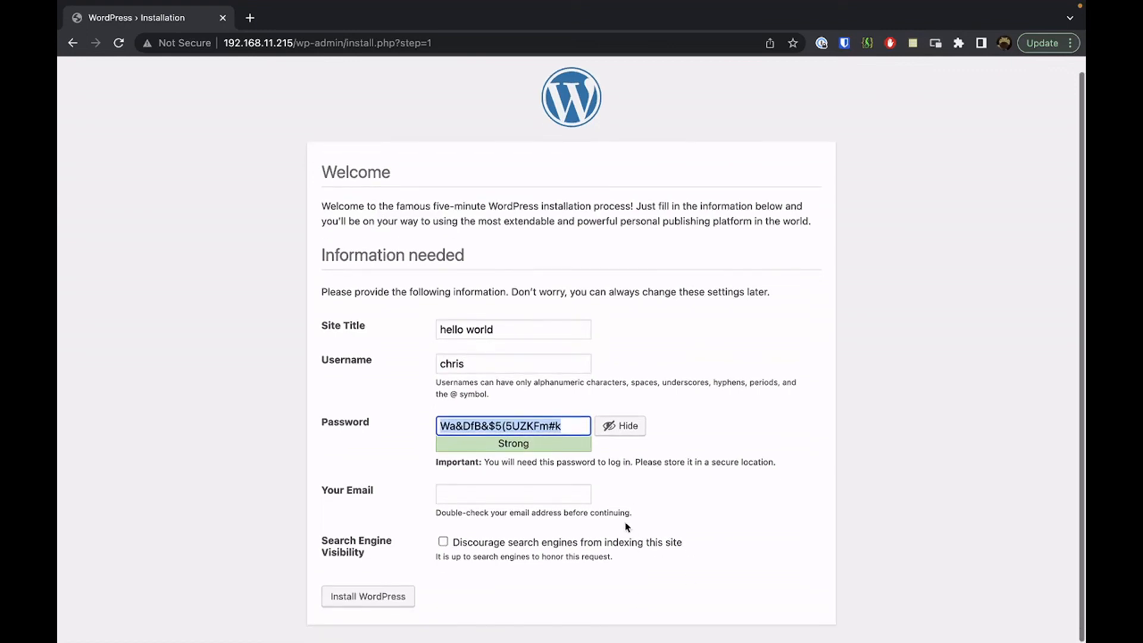
{"action": "left_click", "coordinate": [570, 489]}
{"action": "type", "text": "chr"}
{"action": "key", "text": "BackSpace"}
{"action": "key", "text": "BackSpace"}
{"action": "key", "text": "BackSpace"}
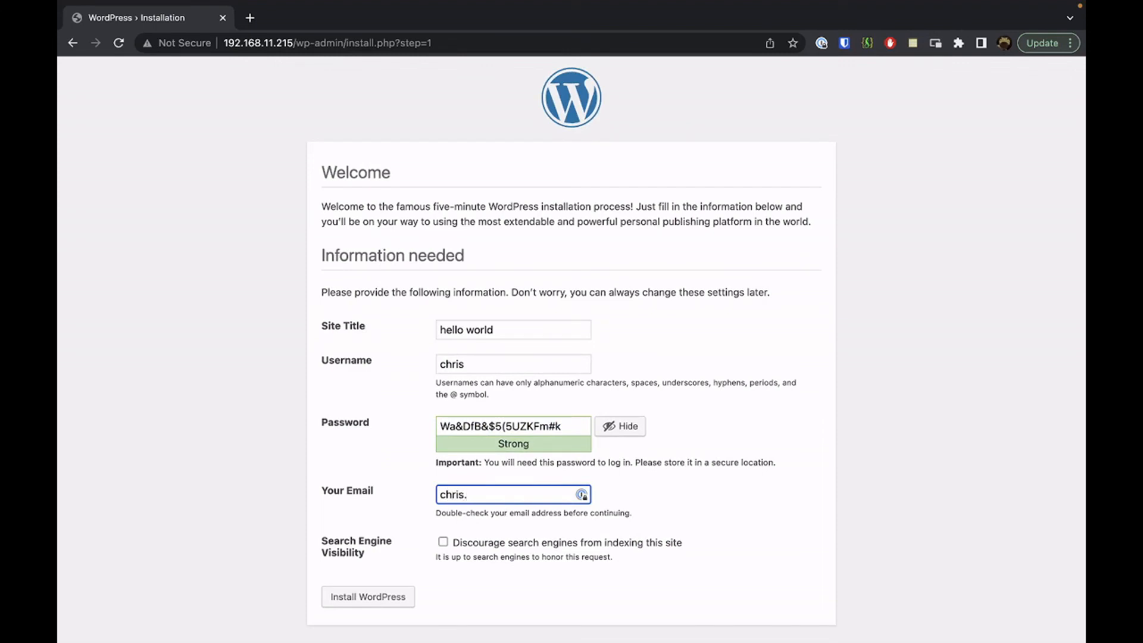
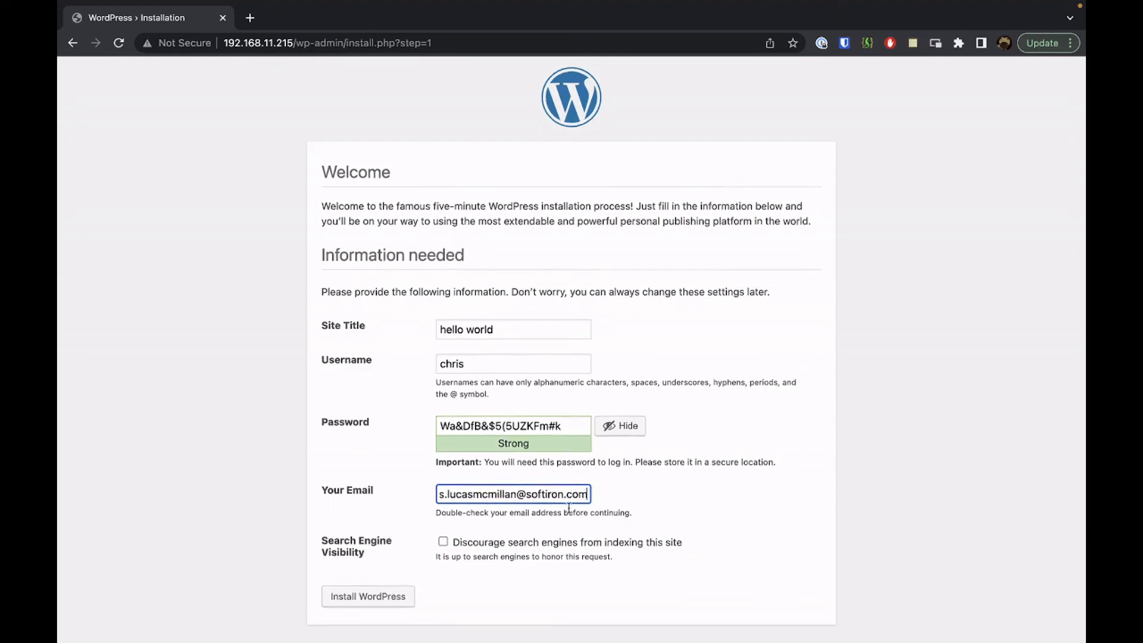
{"action": "left_click", "coordinate": [369, 598]}
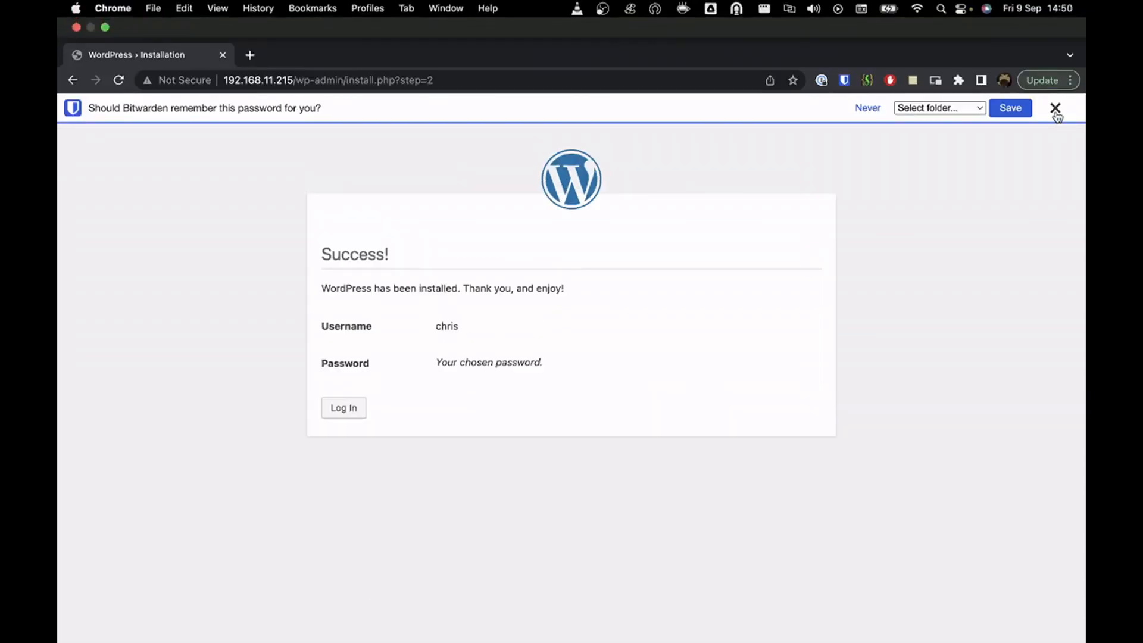
Log in with the admin username and saved password, dismissing the Bitwarden save-password prompts
{"action": "left_click", "coordinate": [1056, 113]}
{"action": "left_click", "coordinate": [351, 348]}
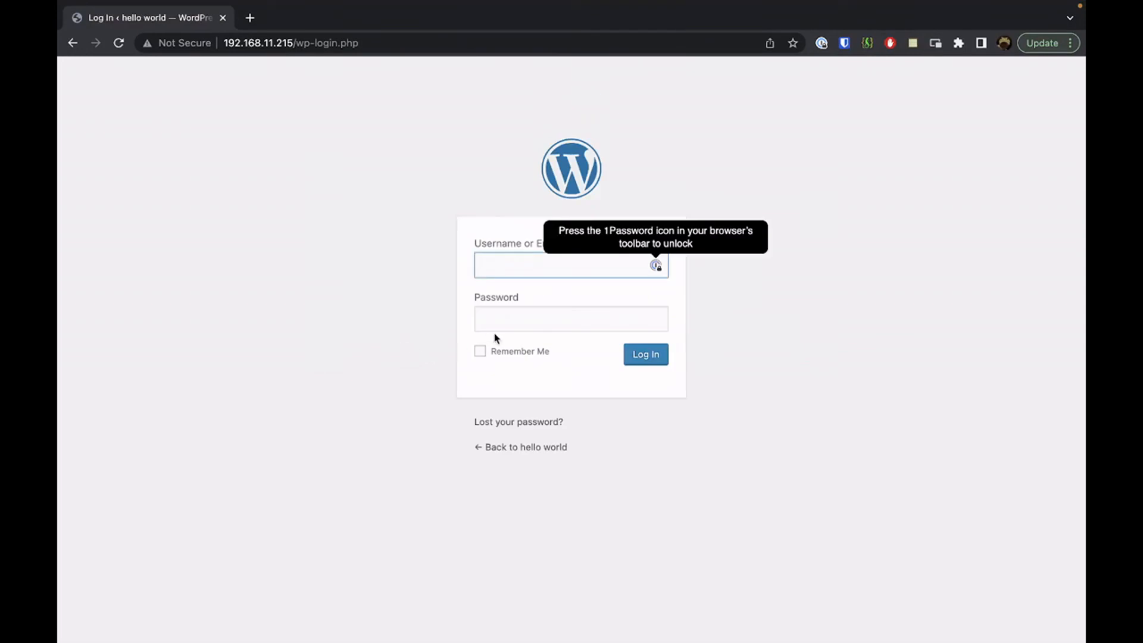
{"action": "type", "text": "chris"}
{"action": "key", "text": "Tab"}
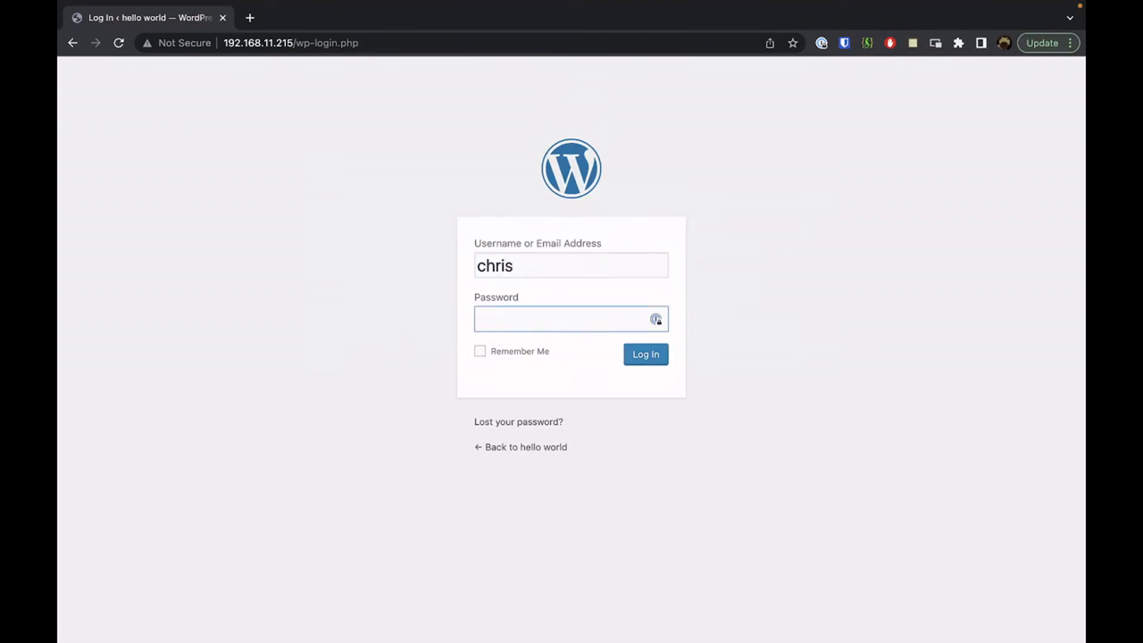
{"action": "key", "text": "super+v"}
{"action": "left_click", "coordinate": [641, 358]}
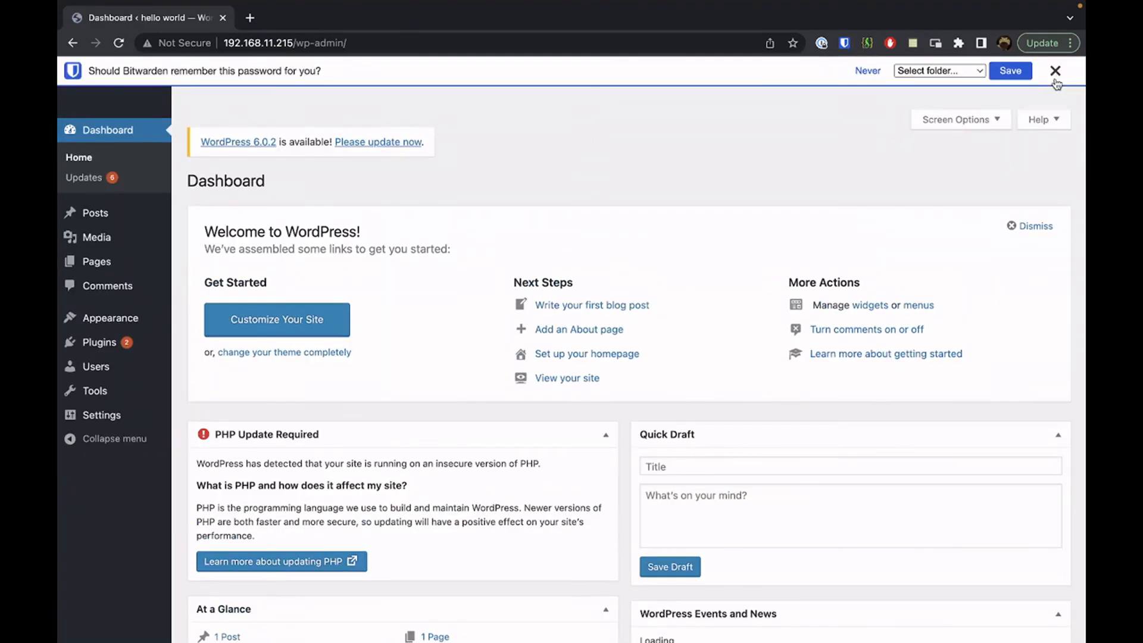
{"action": "left_click", "coordinate": [1055, 73]}
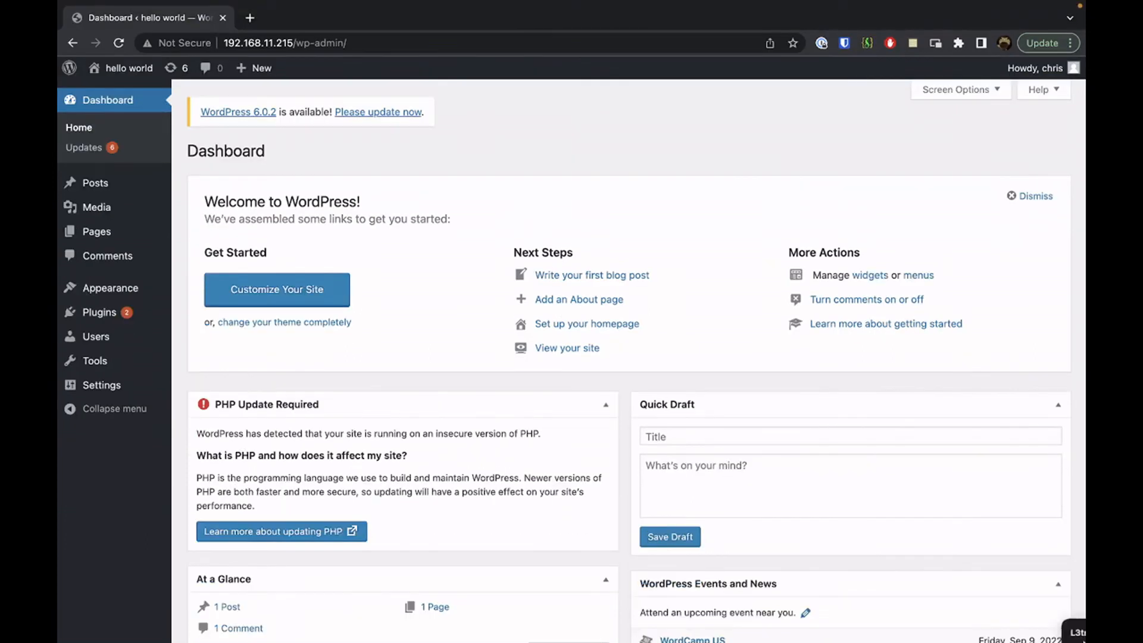
{"action": "mouse_move", "coordinate": [1083, 640]}
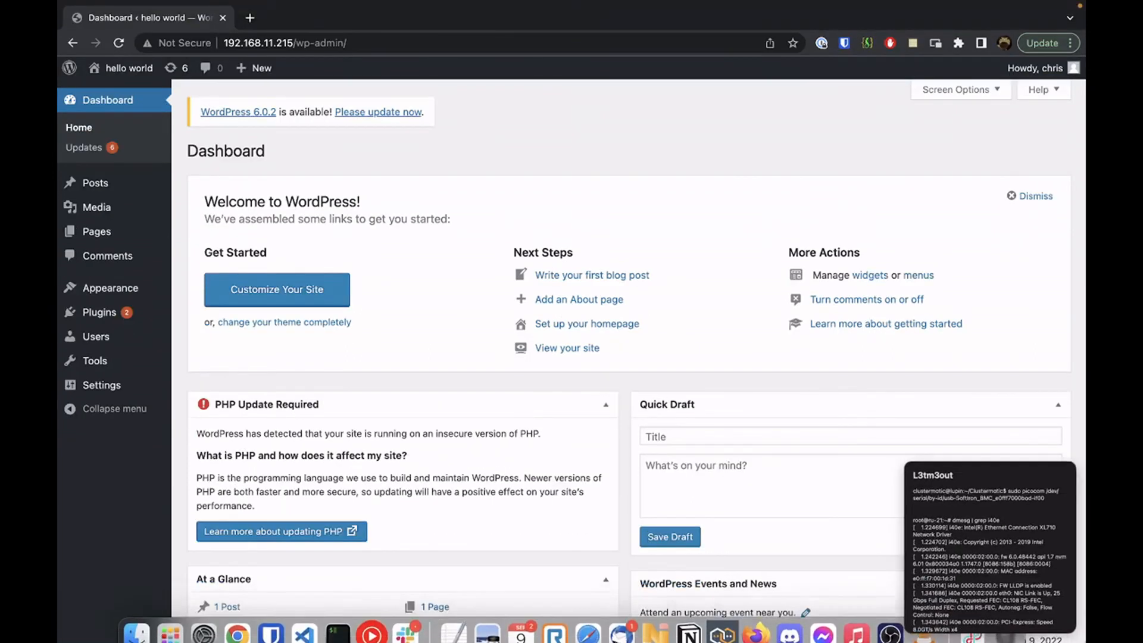